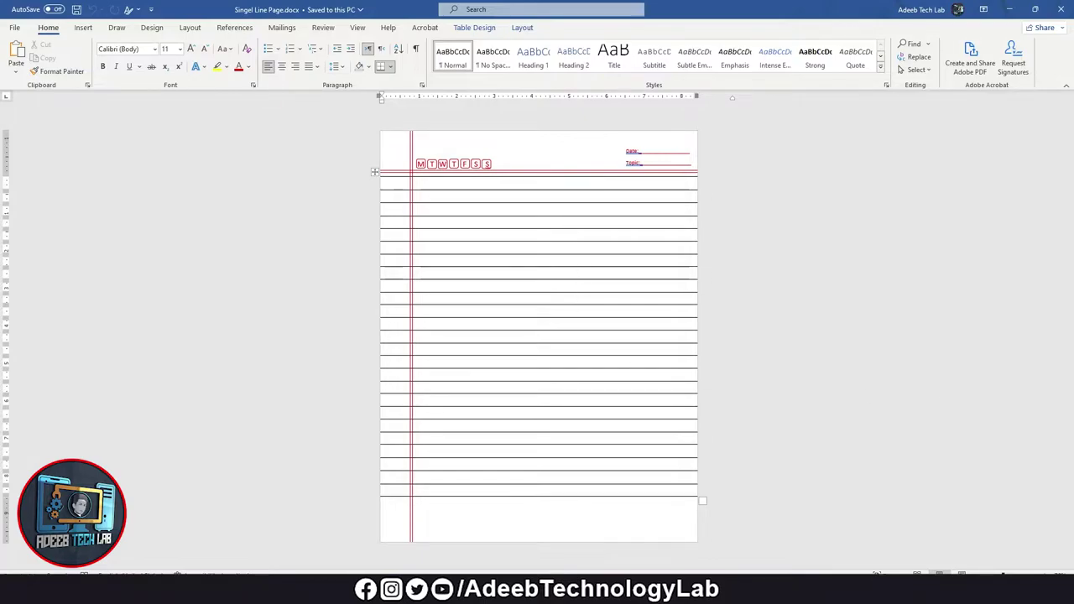
- Open File Explorer on the Downloads folder with Win+E
key("super+e")
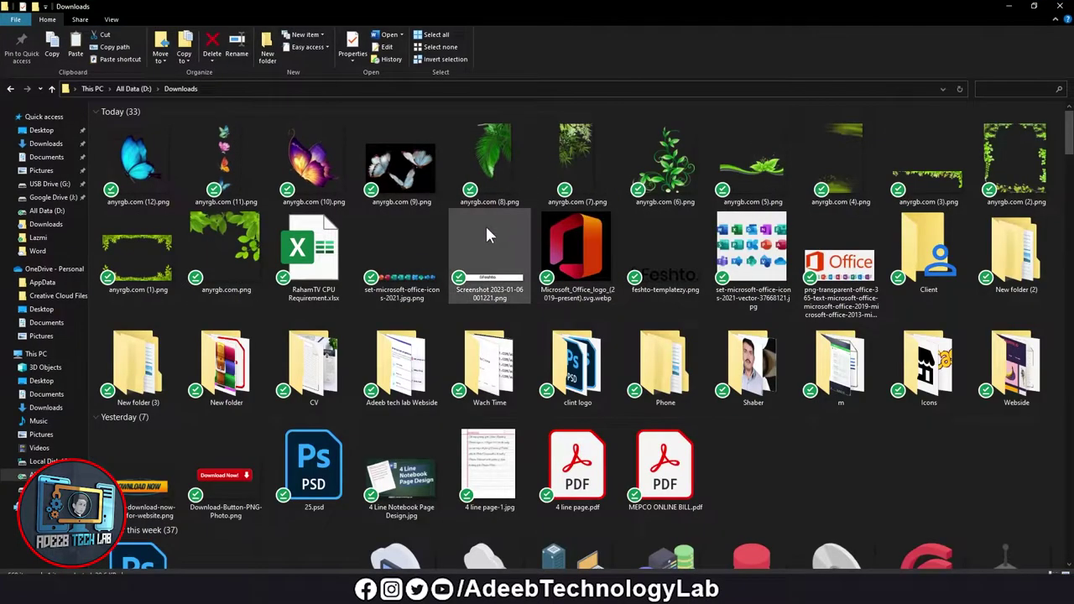
- Enlarge the Downloads thumbnails, select the anyrgb images, then minimize File Explorer
scroll(485, 224, "up", 2)
left_click(194, 191)
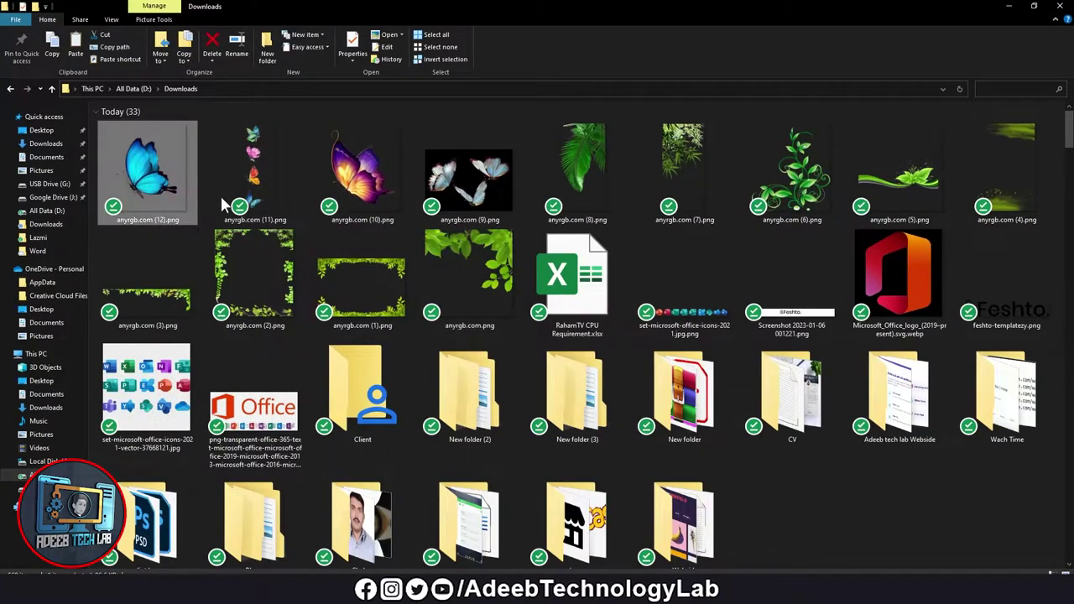
left_click(442, 251, "shift")
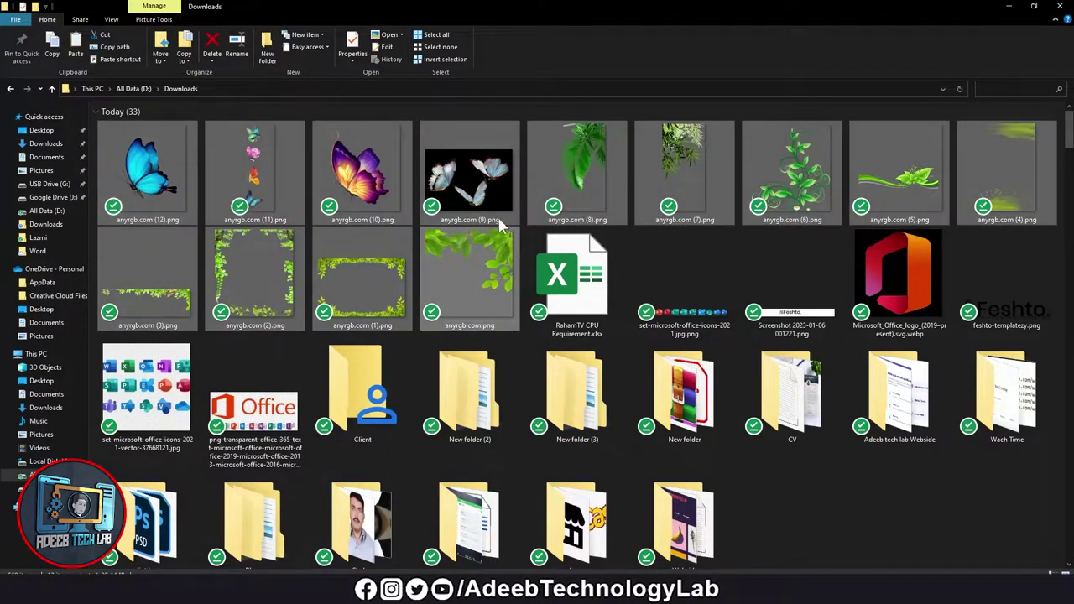
left_click(858, 520)
left_click(1010, 10)
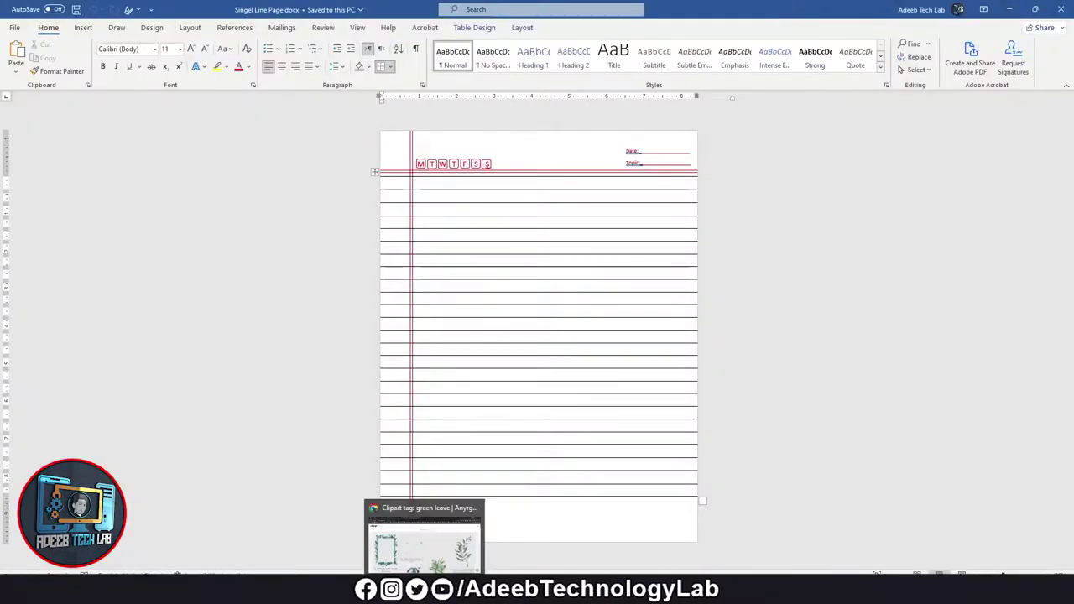
- Switch to the Chrome window and open the IdAaS bookmarks folder
key("alt+Tab")
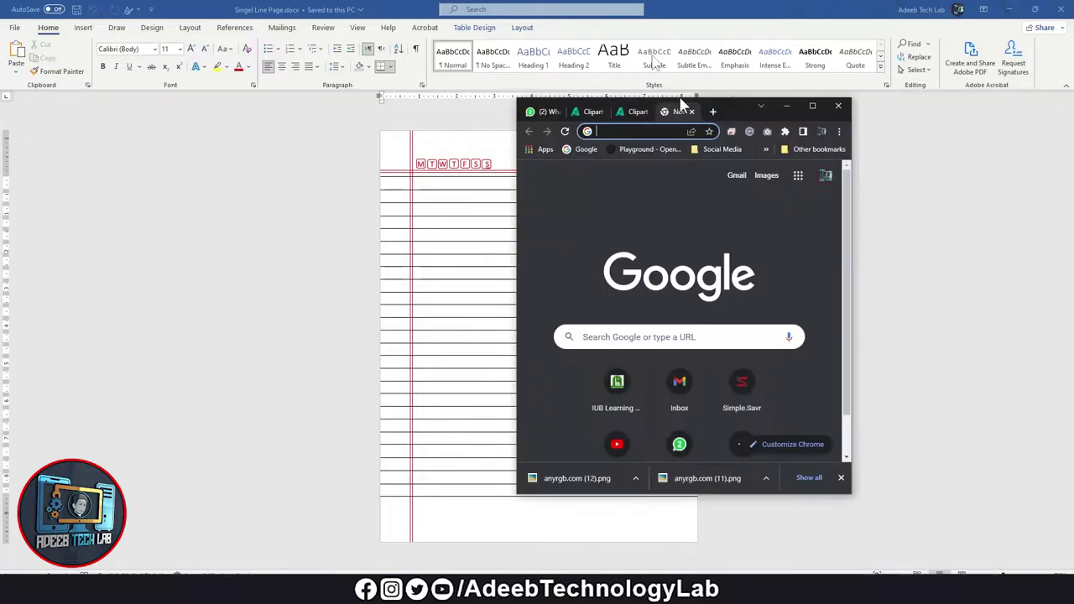
left_click(410, 46)
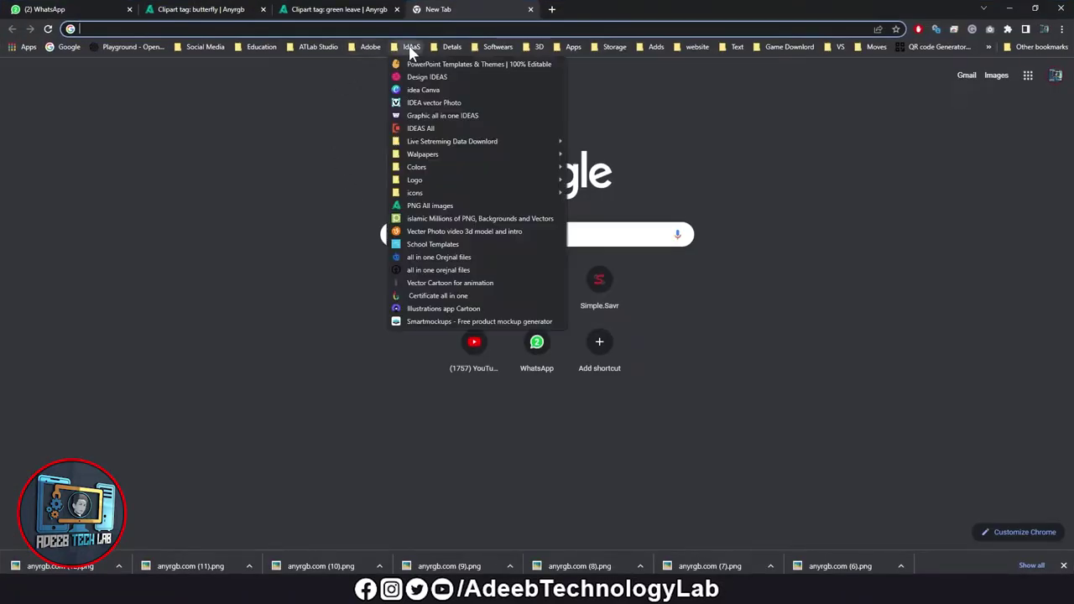
mouse_move(463, 192)
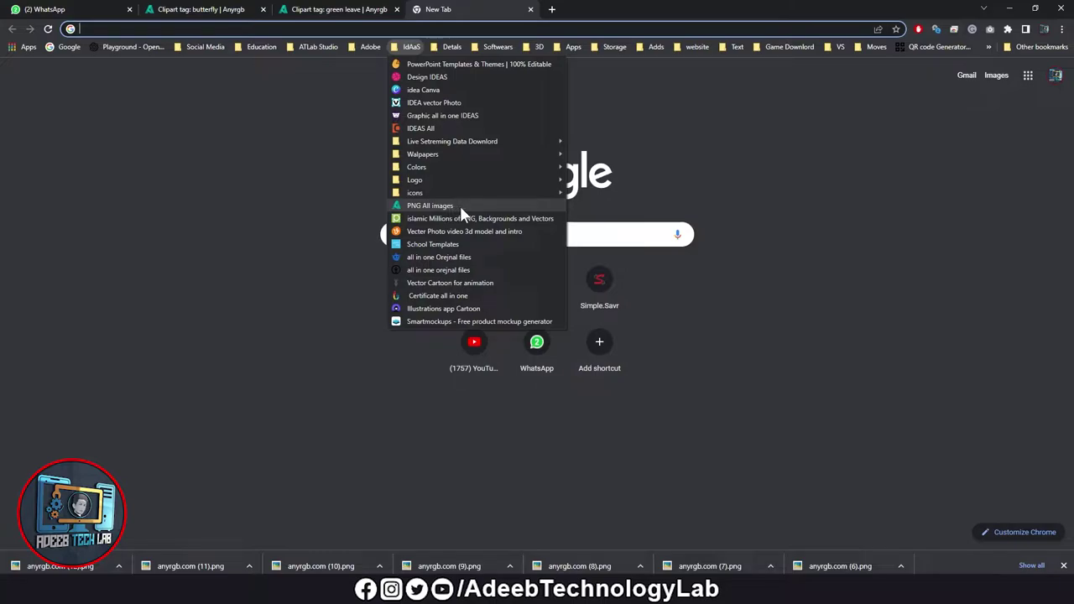
- Close the bookmark list and browse the Anyrgb butterfly clipart results
left_click(248, 143)
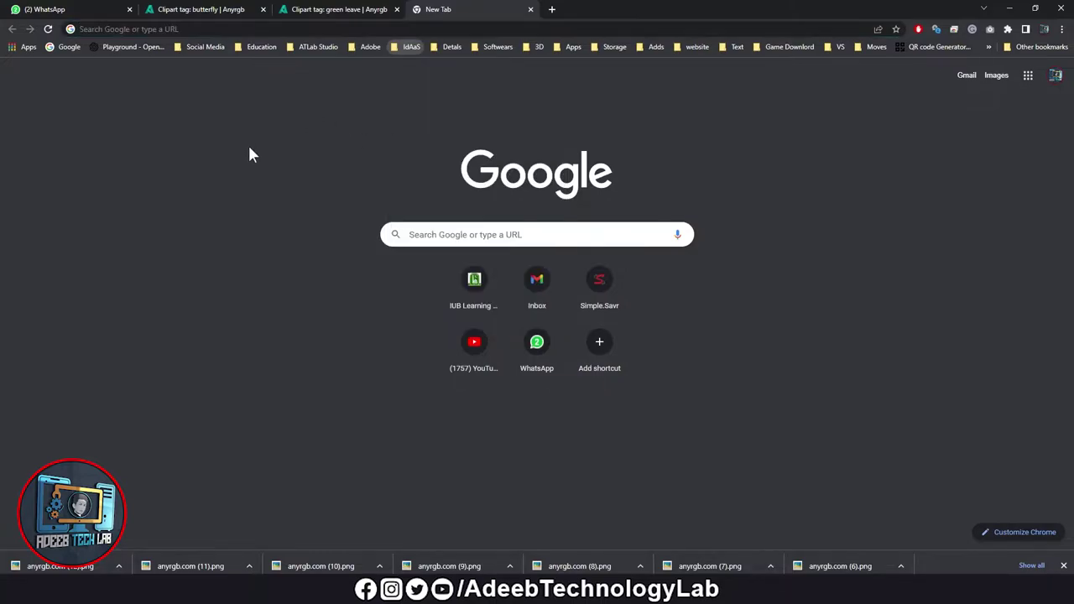
left_click(173, 8)
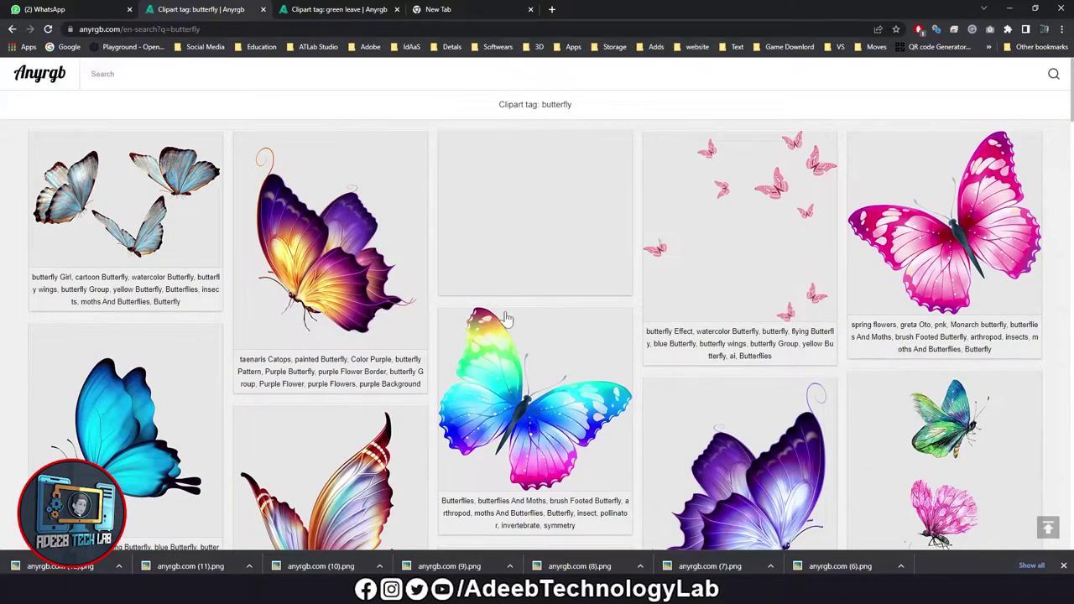
scroll(458, 201, "down", 3)
scroll(458, 201, "up", 3)
- Scroll through the Anyrgb 'green leave' clipart results
left_click(351, 17)
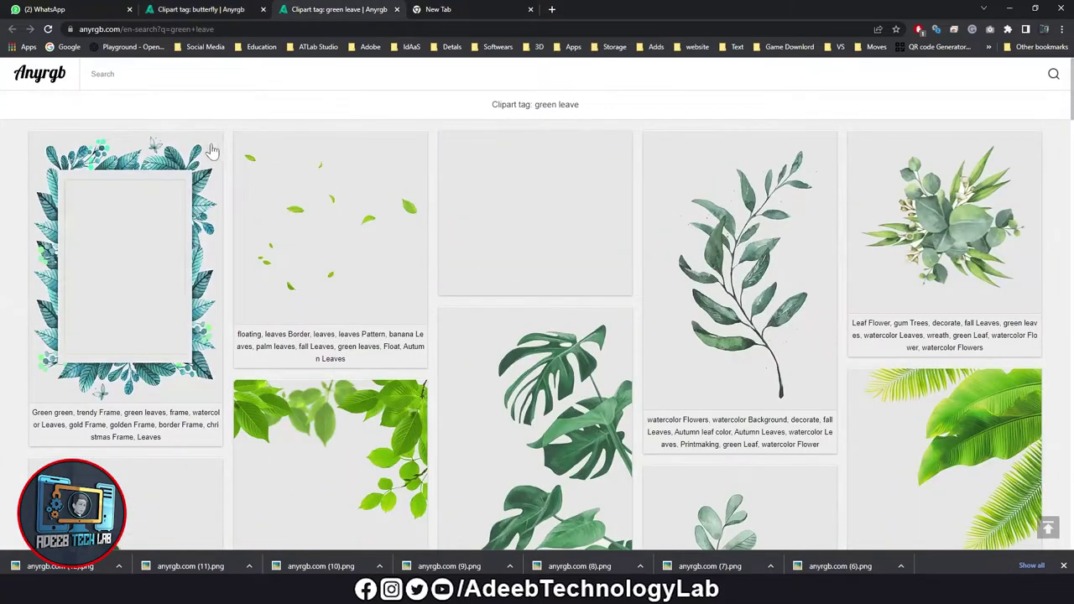
scroll(462, 269, "down", 1)
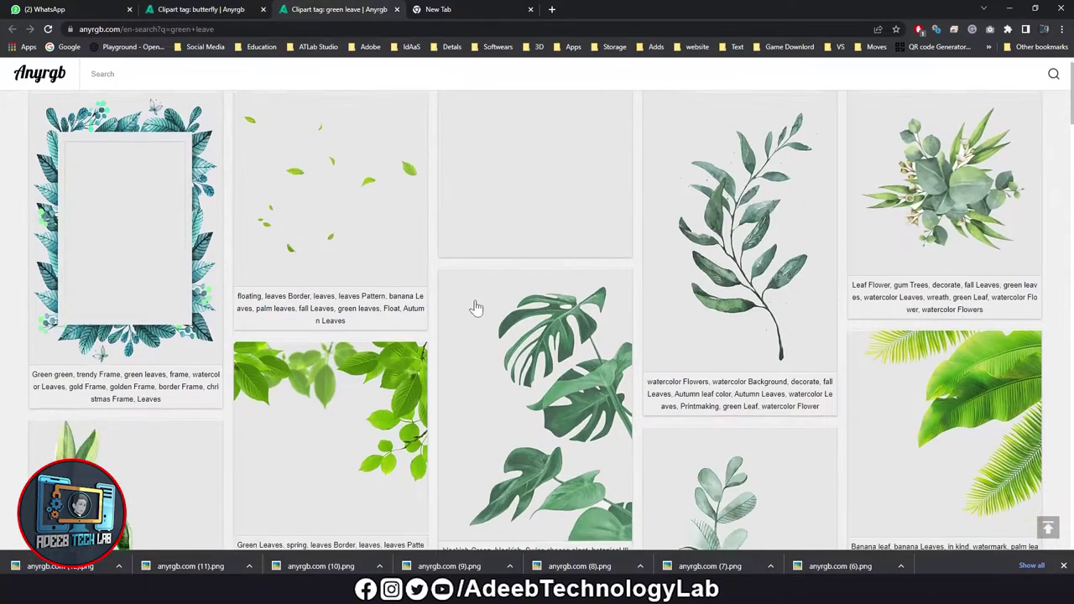
scroll(482, 323, "down", 2)
scroll(512, 365, "down", 2)
scroll(537, 381, "down", 3)
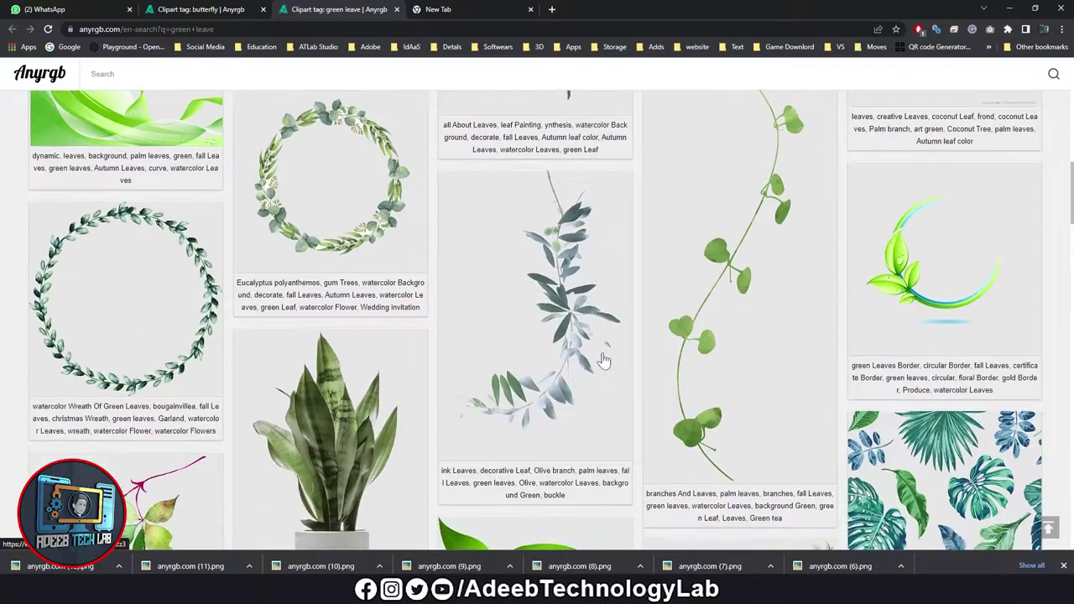
scroll(579, 374, "down", 3)
scroll(604, 367, "down", 3)
scroll(603, 366, "down", 3)
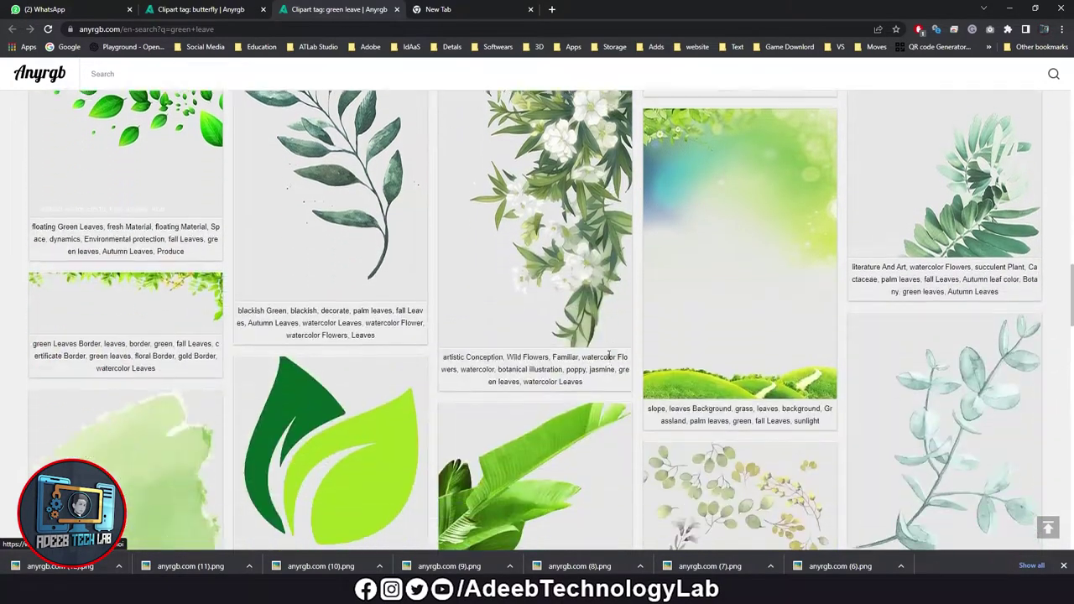
scroll(604, 364, "up", 3)
scroll(606, 362, "up", 3)
scroll(608, 359, "up", 2)
scroll(606, 360, "up", 5)
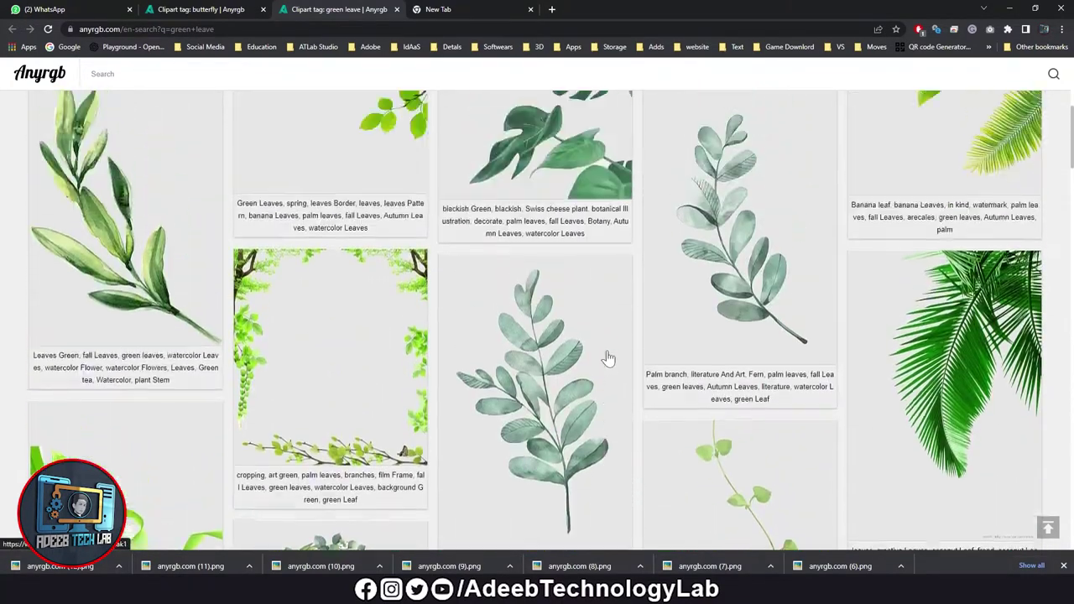
scroll(604, 360, "up", 5)
scroll(642, 271, "up", 3)
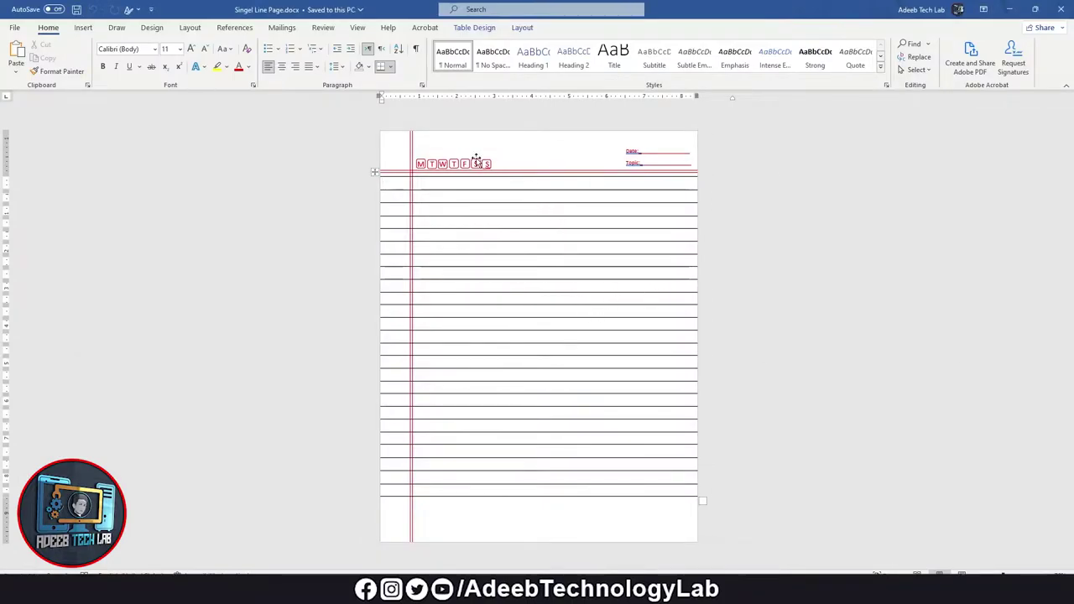
- Open the Selection Pane from Home > Select
scroll(479, 154, "up", 5, "ctrl")
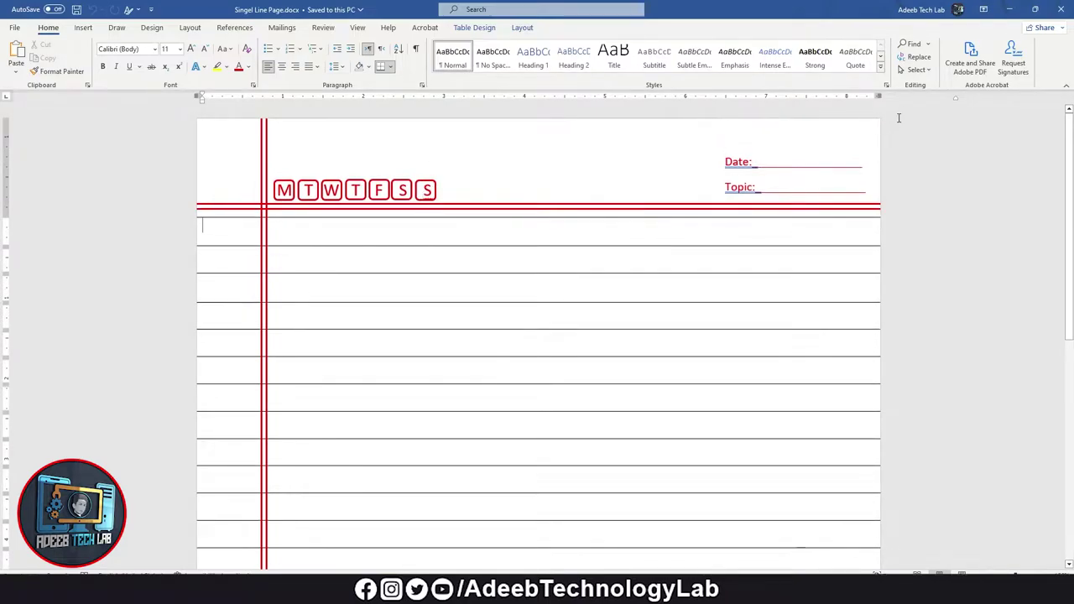
left_click(919, 70)
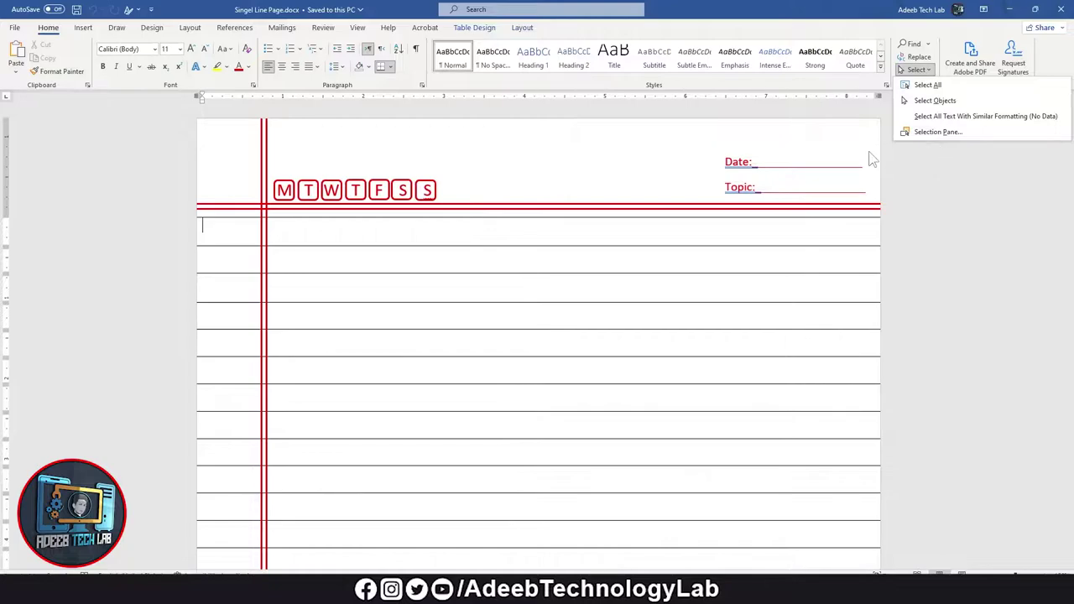
left_click(928, 133)
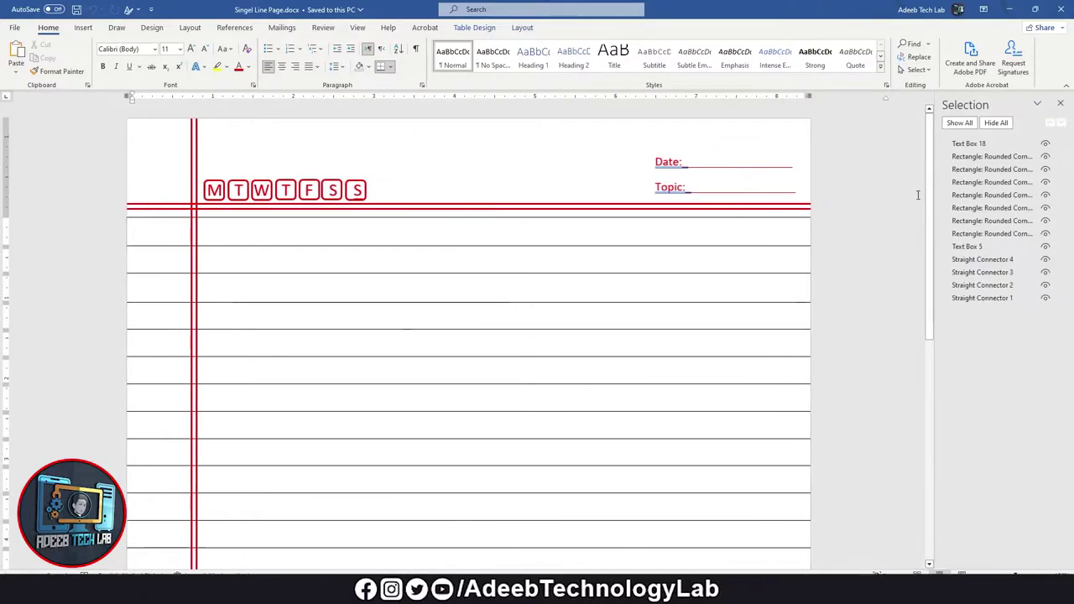
- Hide Text Box 18, the weekday rounded rectangles and the Date/Topic Text Box 5
left_click(1046, 143)
left_click(1046, 156)
left_click(1046, 168)
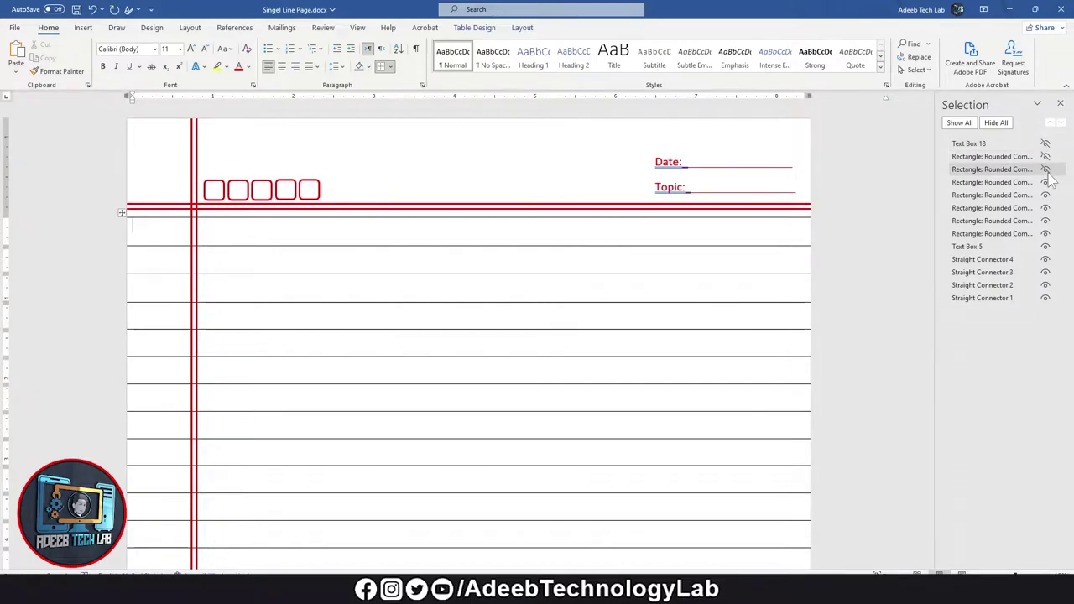
left_click(1045, 182)
left_click(1046, 195)
left_click(1045, 207)
left_click(1046, 221)
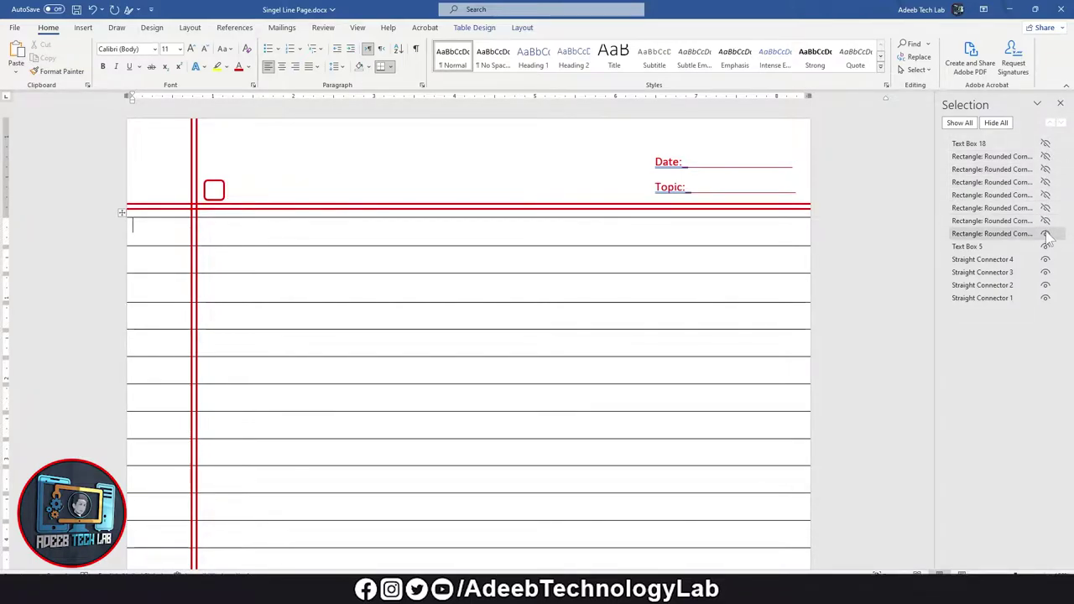
left_click(1045, 234)
left_click(1045, 246)
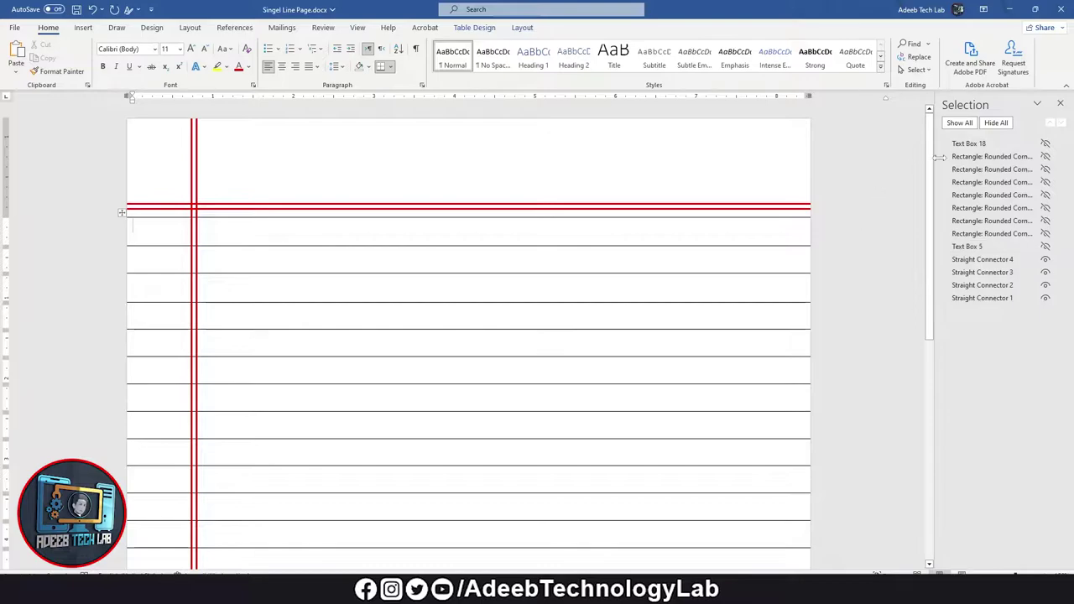
left_click(1060, 102)
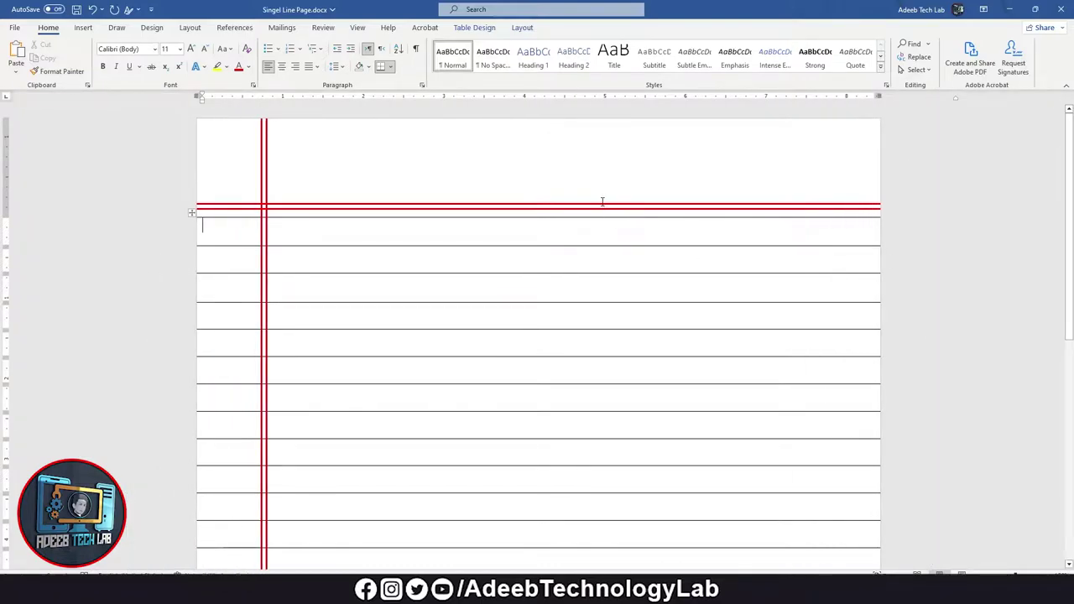
- Bring up Downloads in a maximized File Explorer and select the green-leaf picture
scroll(602, 202, "down", 4)
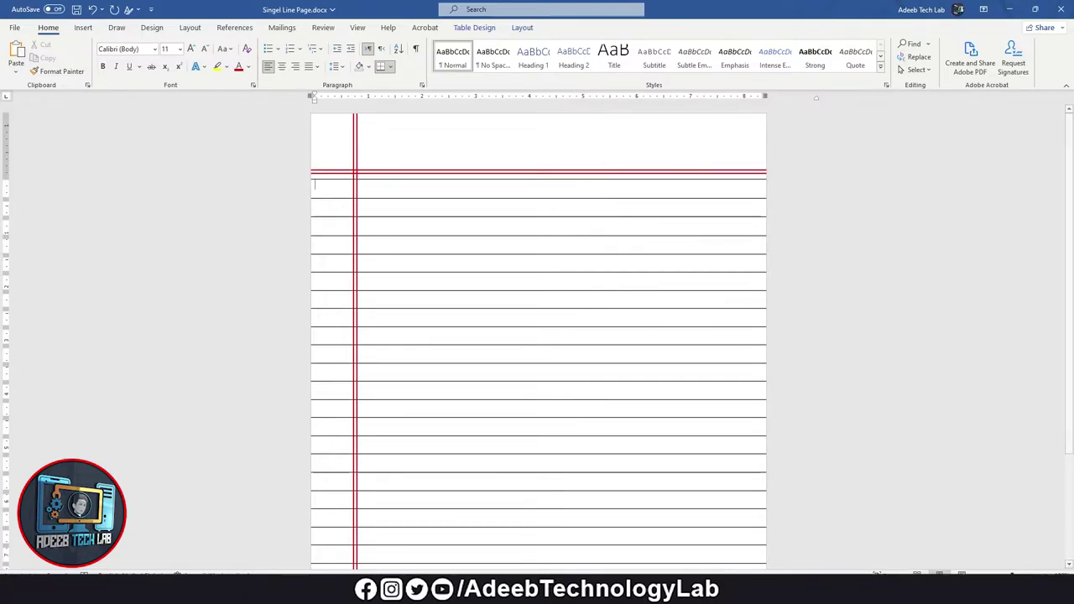
key("super+e")
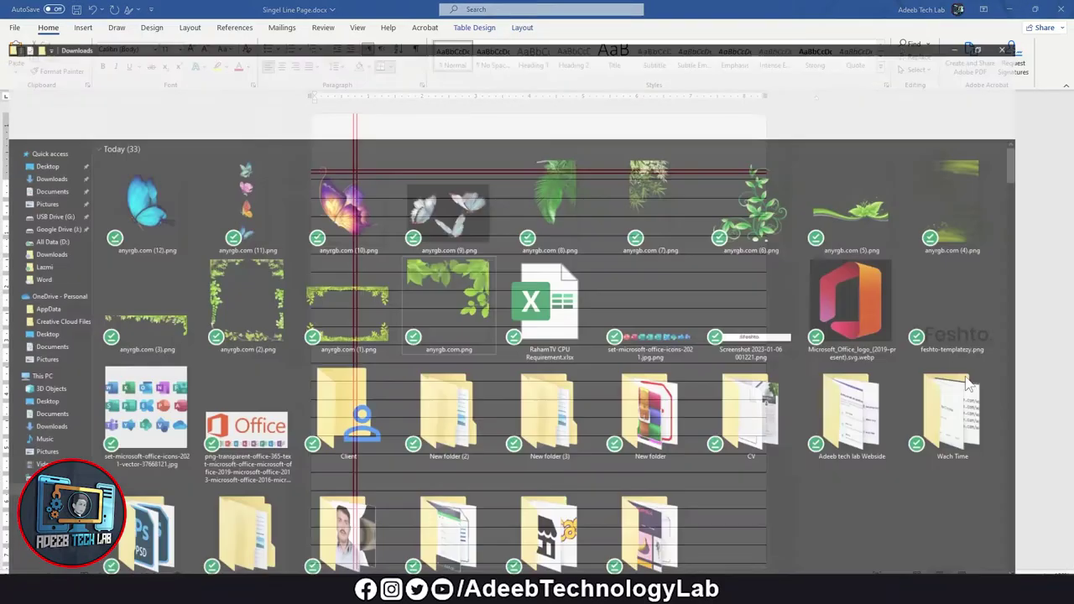
mouse_move(892, 10)
left_mouse_down()
mouse_move(892, 123)
mouse_move(961, 136)
left_mouse_up()
scroll(851, 355, "down", 3)
scroll(889, 369, "up", 3)
double_click(960, 137)
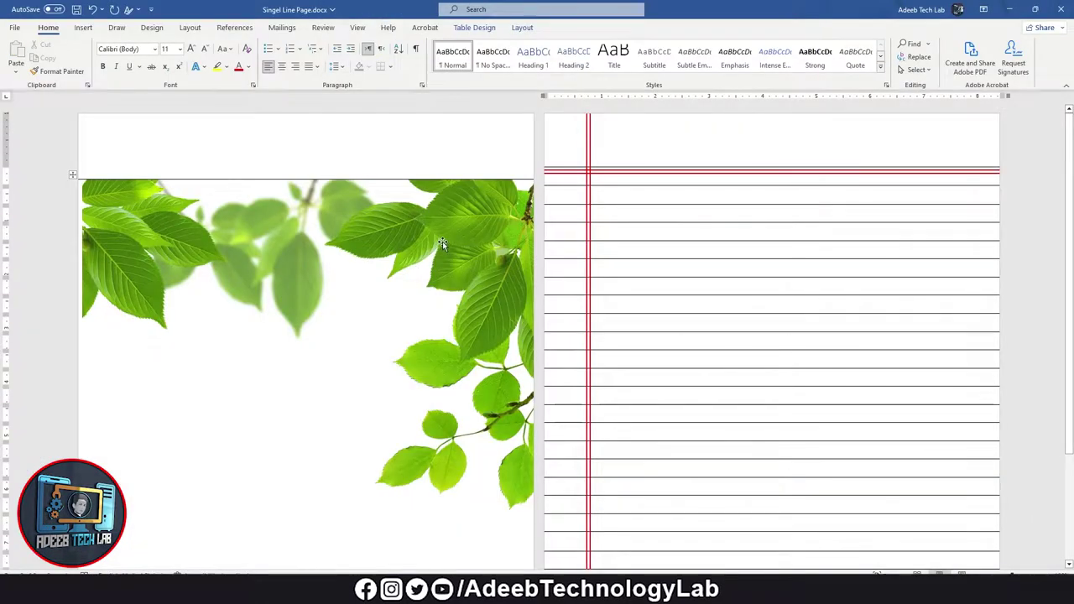
left_click(442, 244)
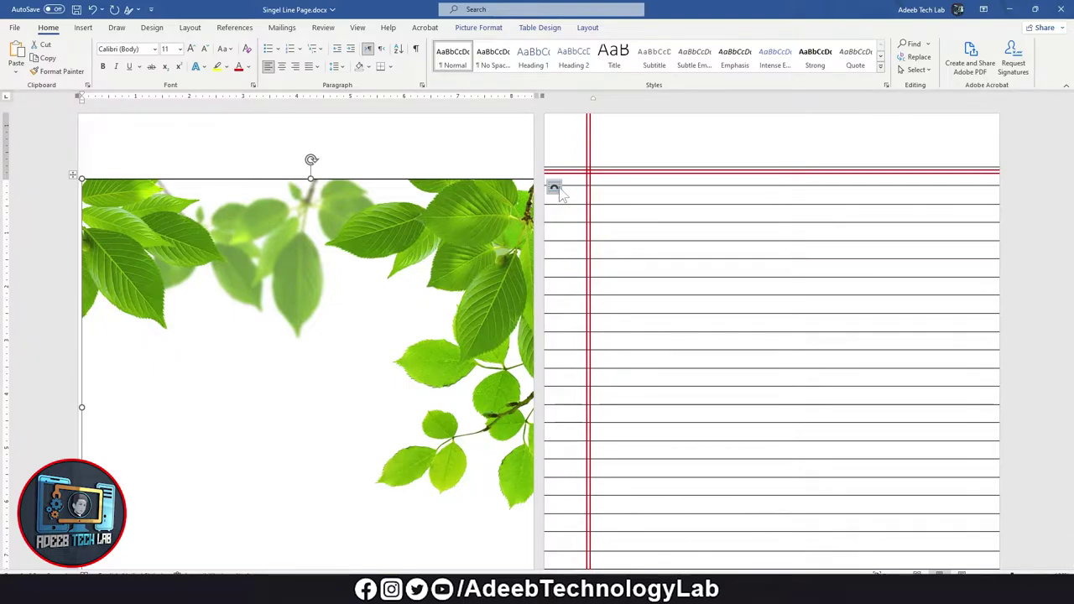
- Set the leaf picture to In Front of Text and move it to the page top
left_click(554, 186)
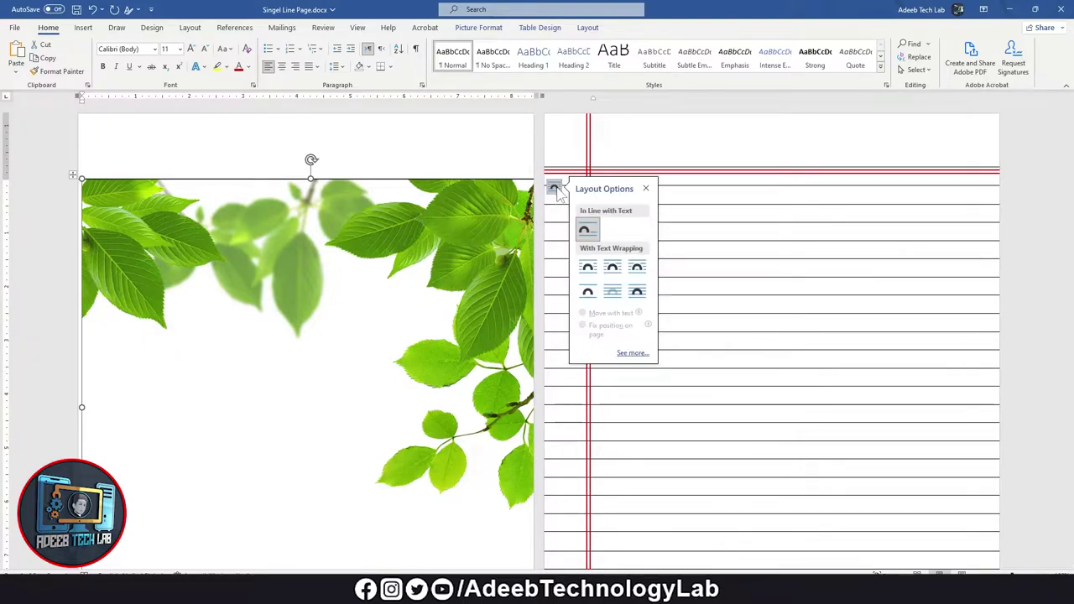
left_click(638, 292)
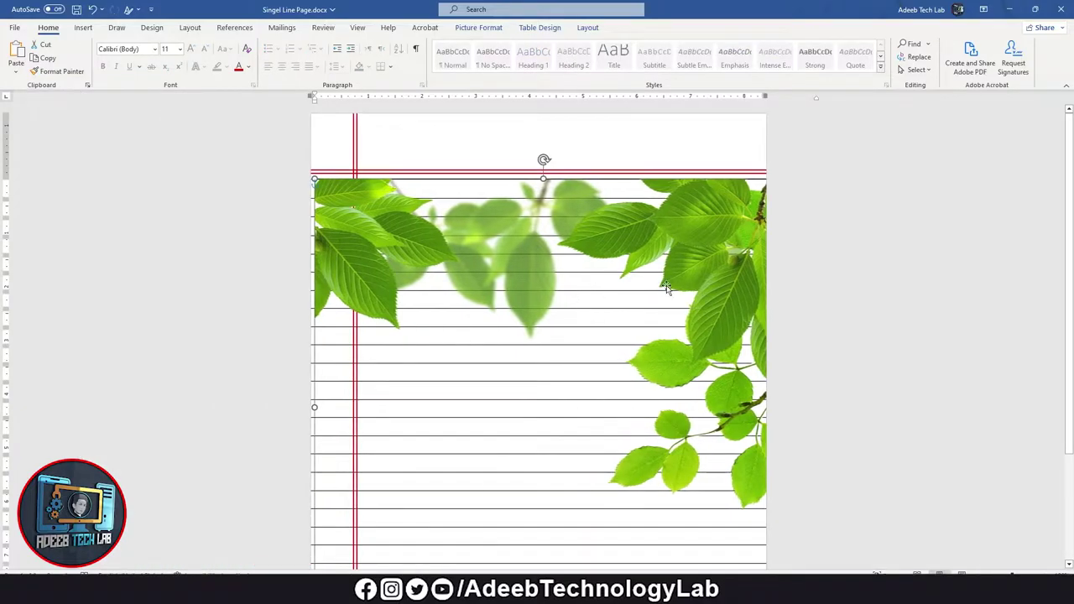
left_click_drag(719, 302, 714, 229)
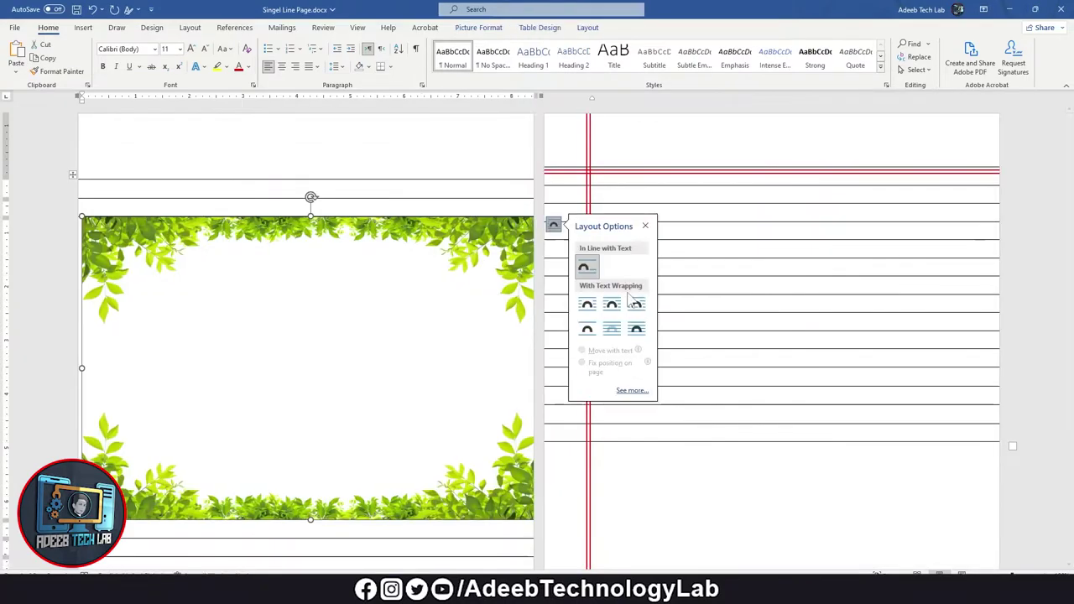
left_click(636, 328)
left_click_drag(448, 506, 448, 405)
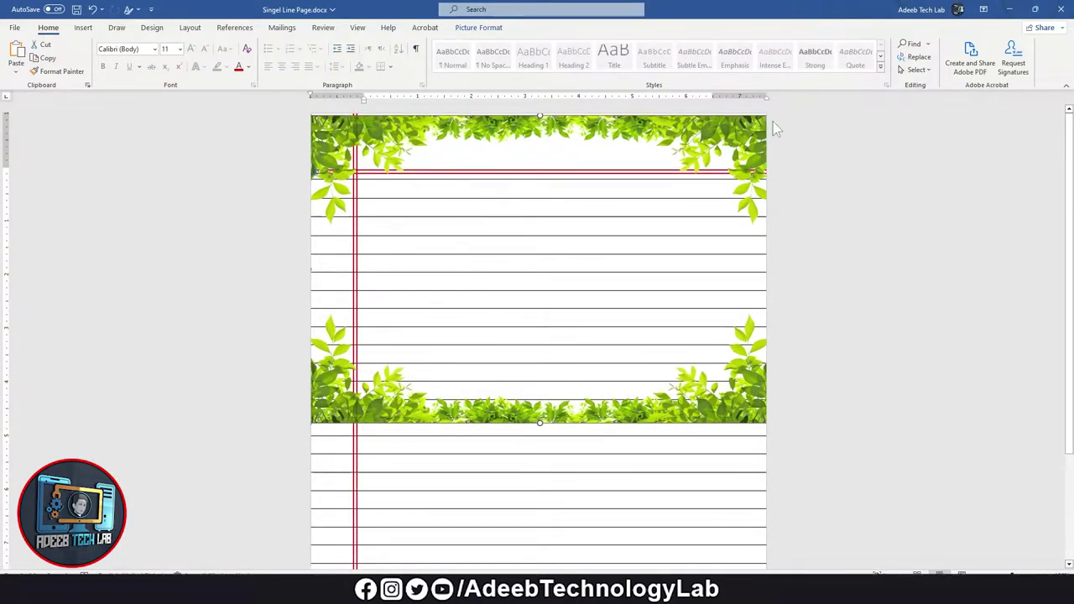
- Crop the leaf border from the bottom, keeping only its upper leaf band
left_click(480, 28)
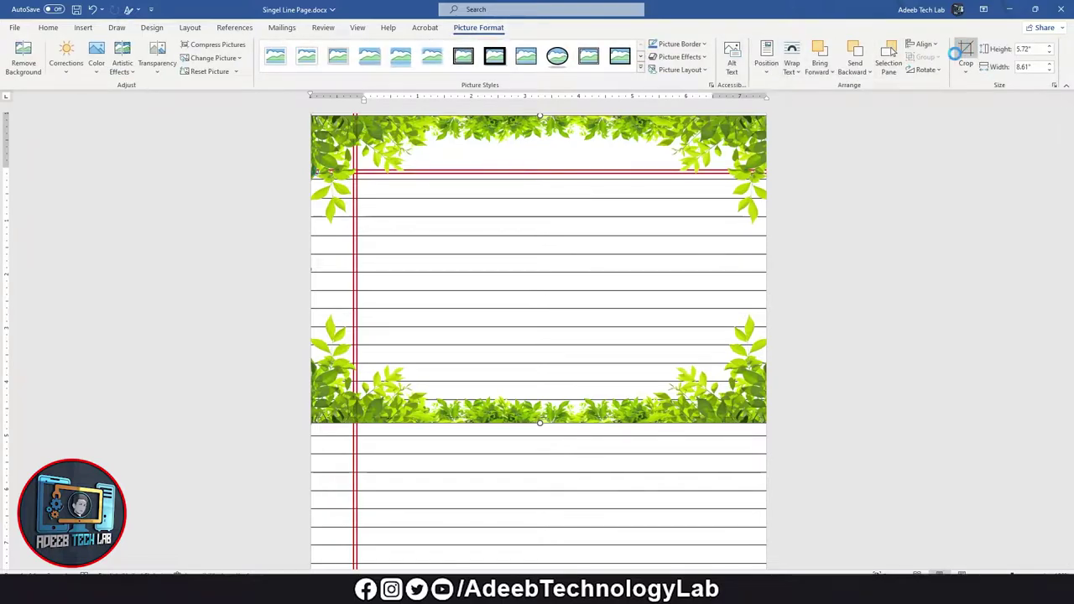
left_click(957, 54)
left_click_drag(540, 418, 516, 242)
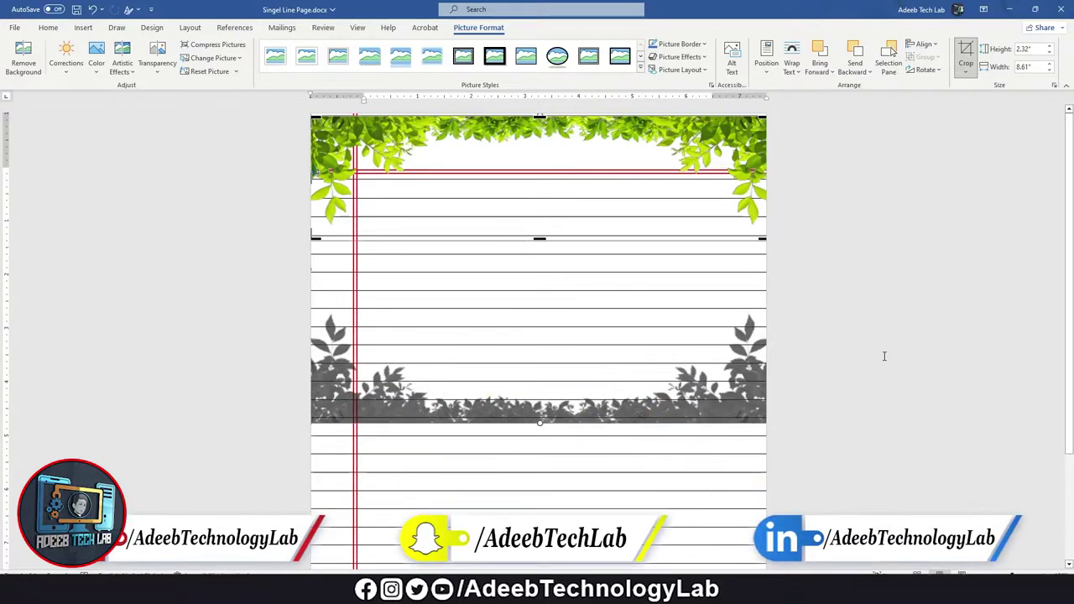
left_click(859, 442)
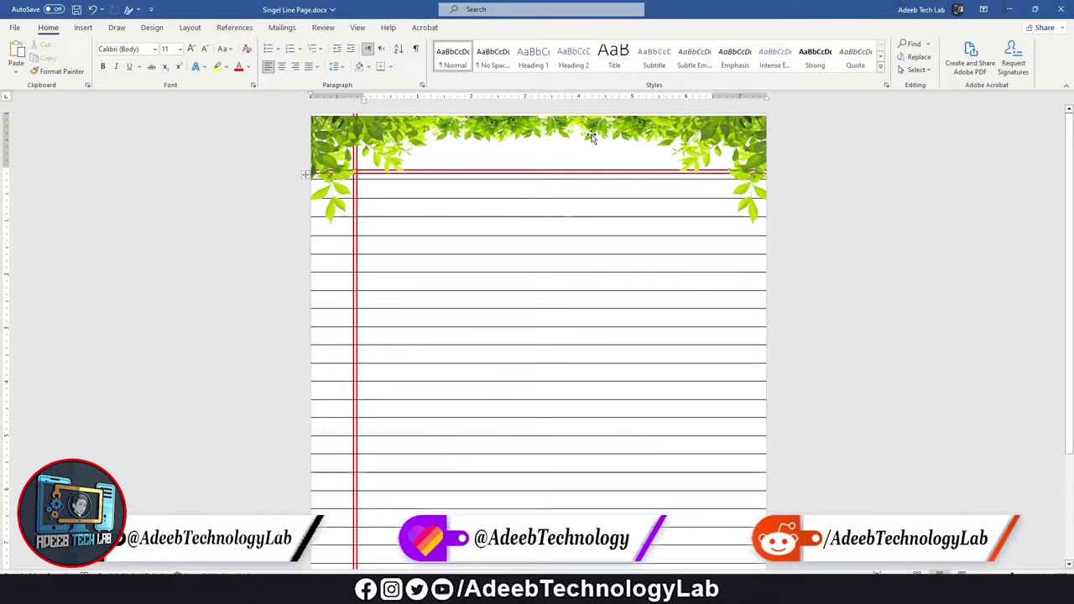
- Set the leaf border's text wrapping to Behind Text so the red margins show over it
left_click(677, 136)
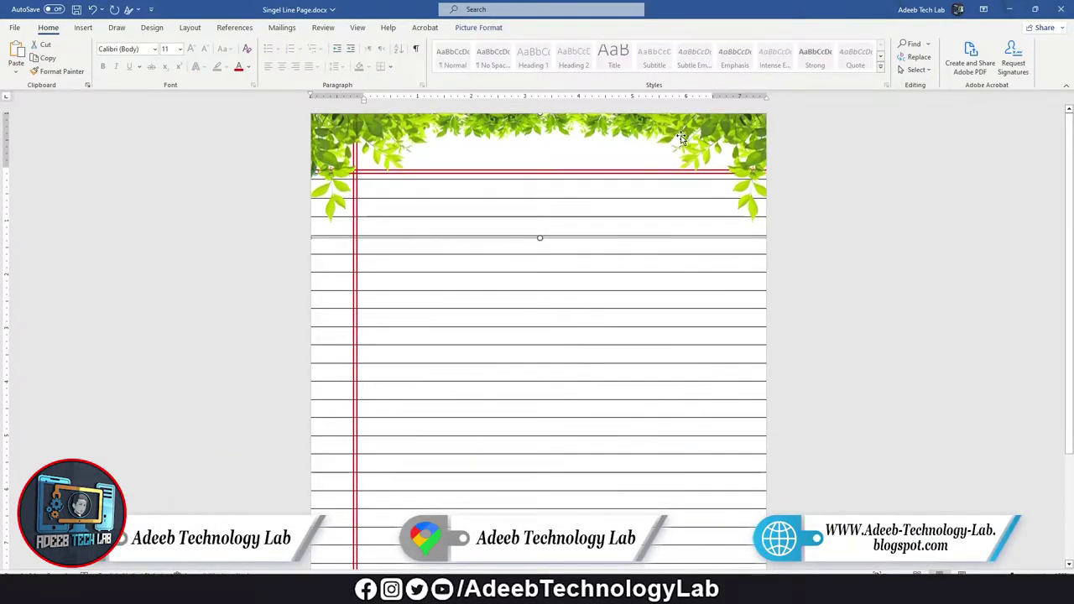
left_click(659, 314)
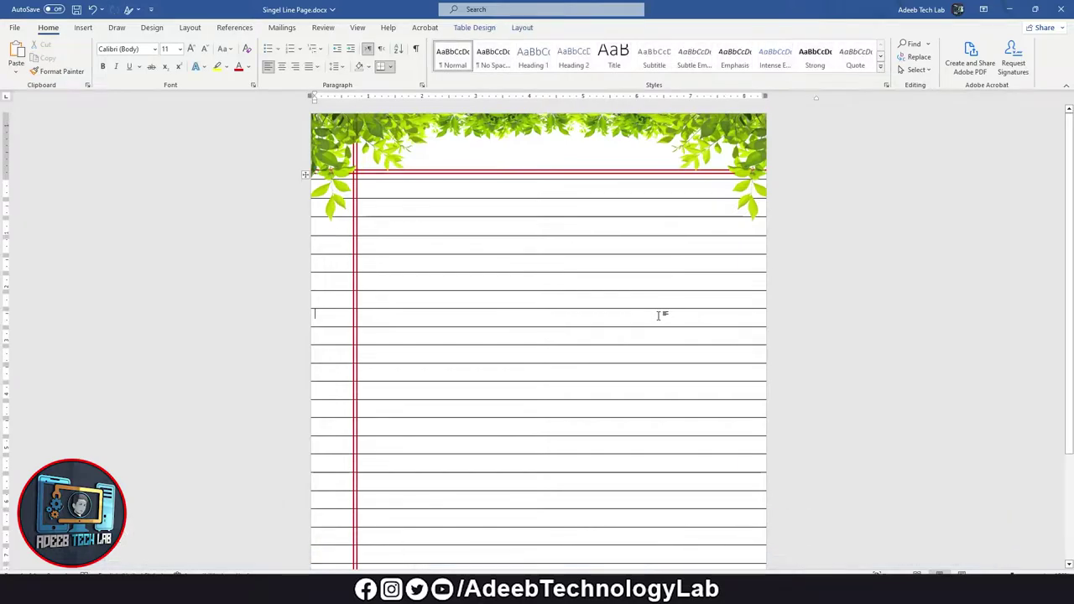
right_click(728, 137)
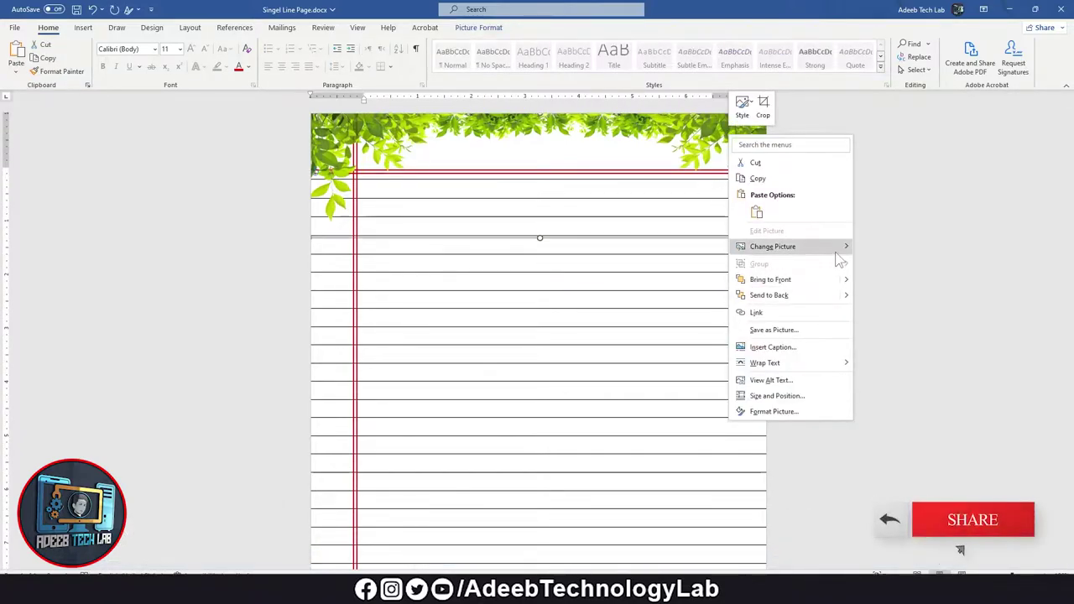
mouse_move(837, 365)
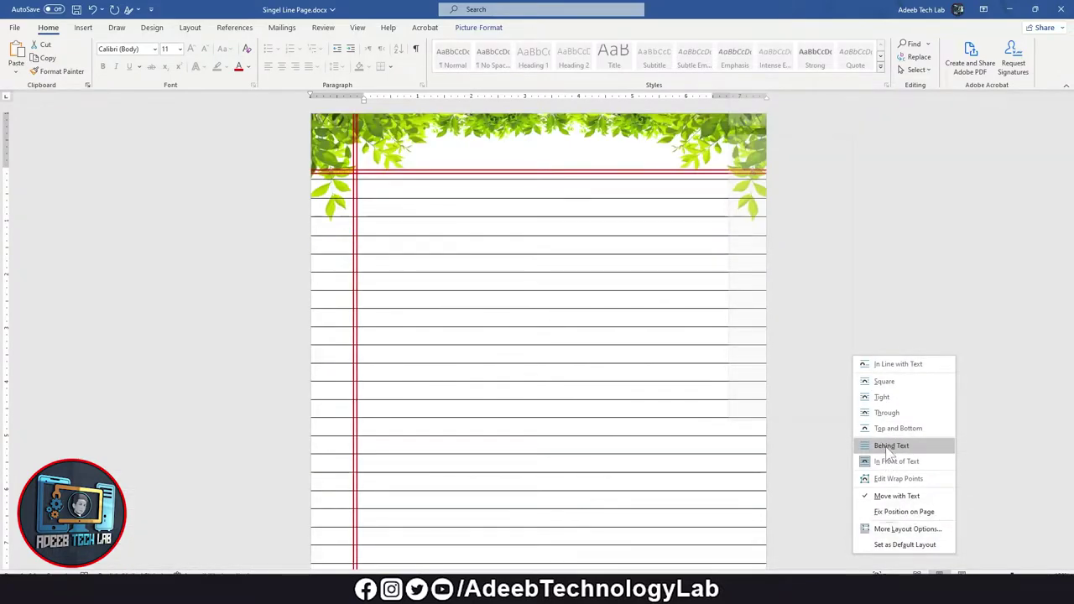
left_click(888, 447)
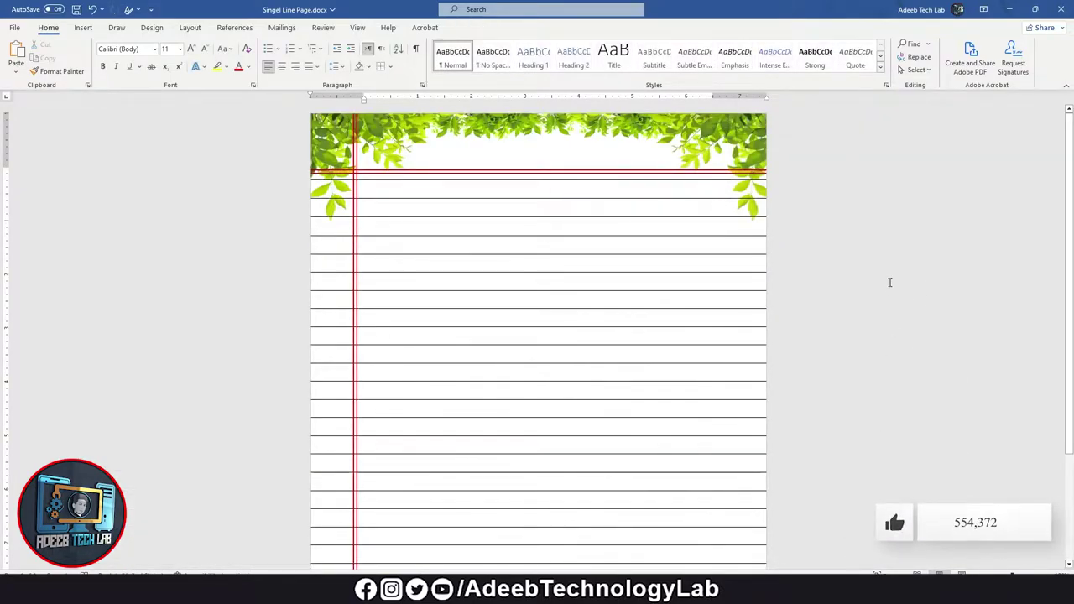
left_click(645, 124)
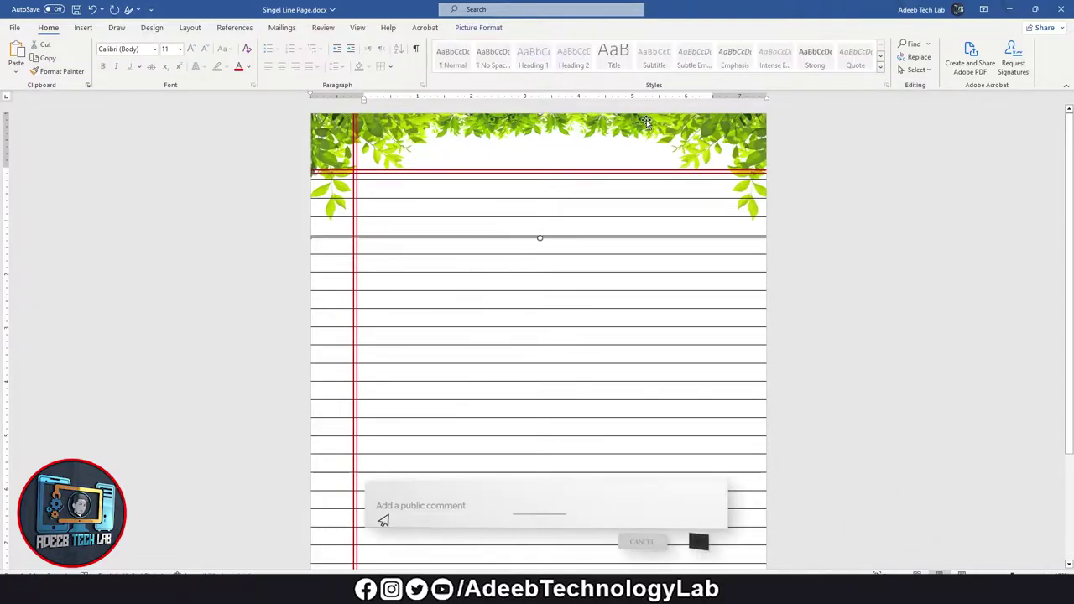
left_click(479, 28)
key("Delete")
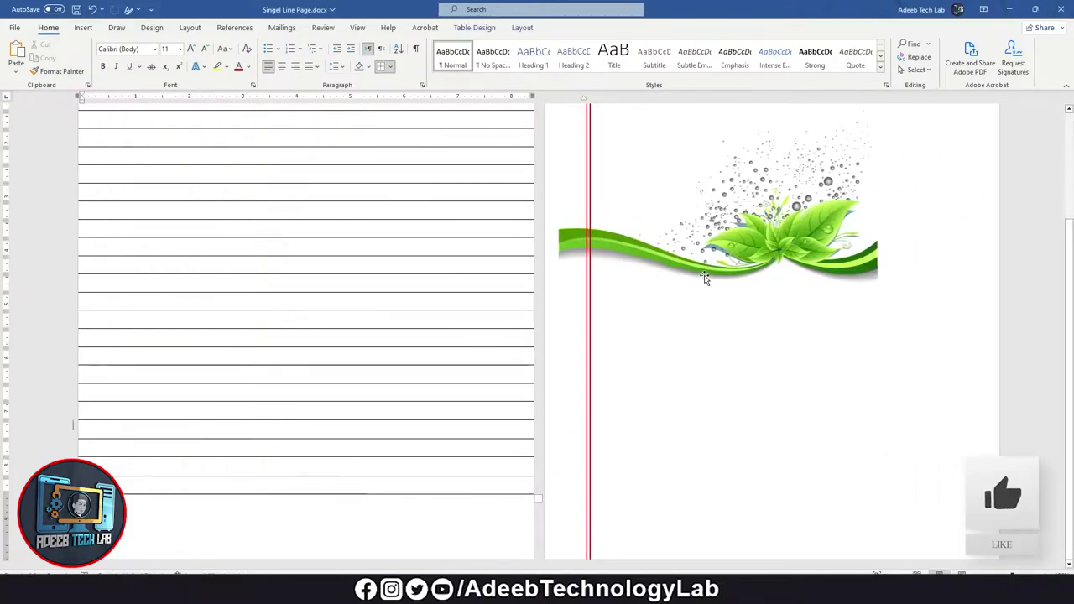
- Set the green swoosh picture's wrapping to Behind Text
left_click(705, 278)
right_click(728, 253)
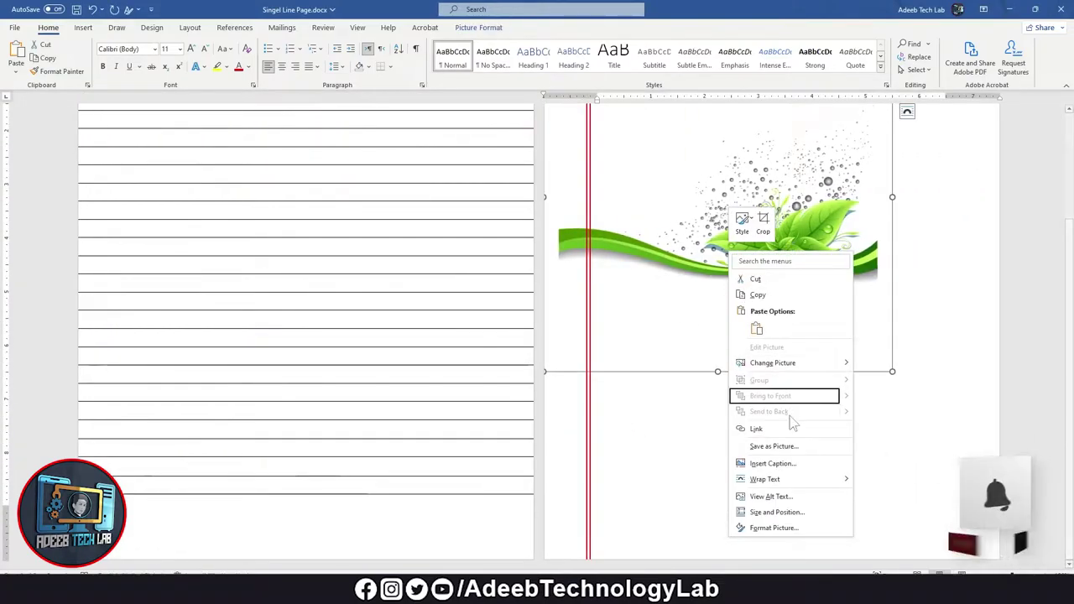
left_click(906, 114)
left_click(989, 219)
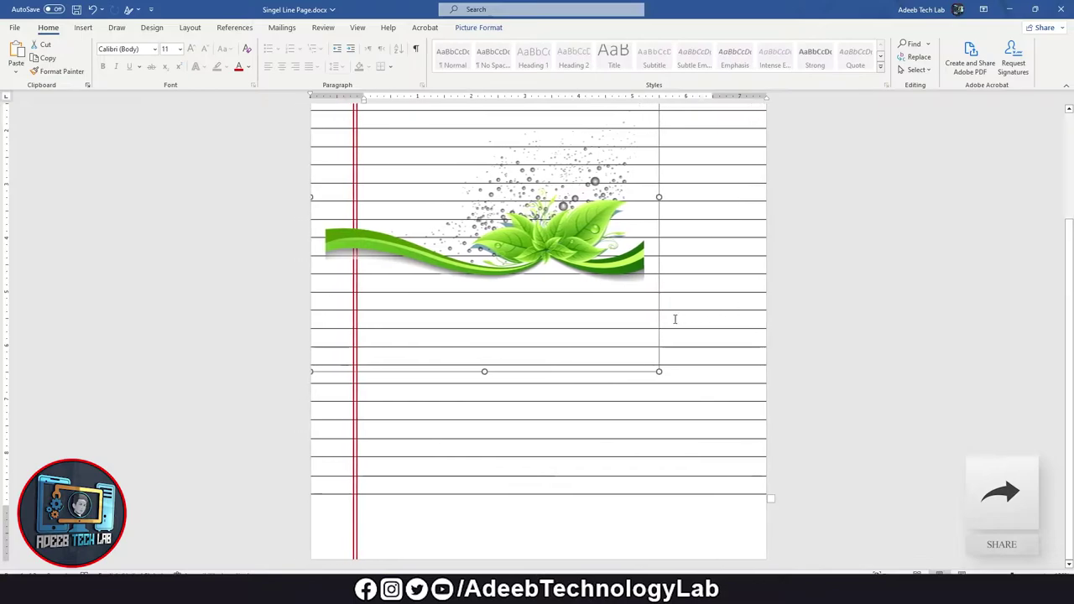
- Move the swoosh to the page bottom and stretch it to the right edge
left_click_drag(550, 227, 612, 423)
left_click_drag(721, 390, 769, 394)
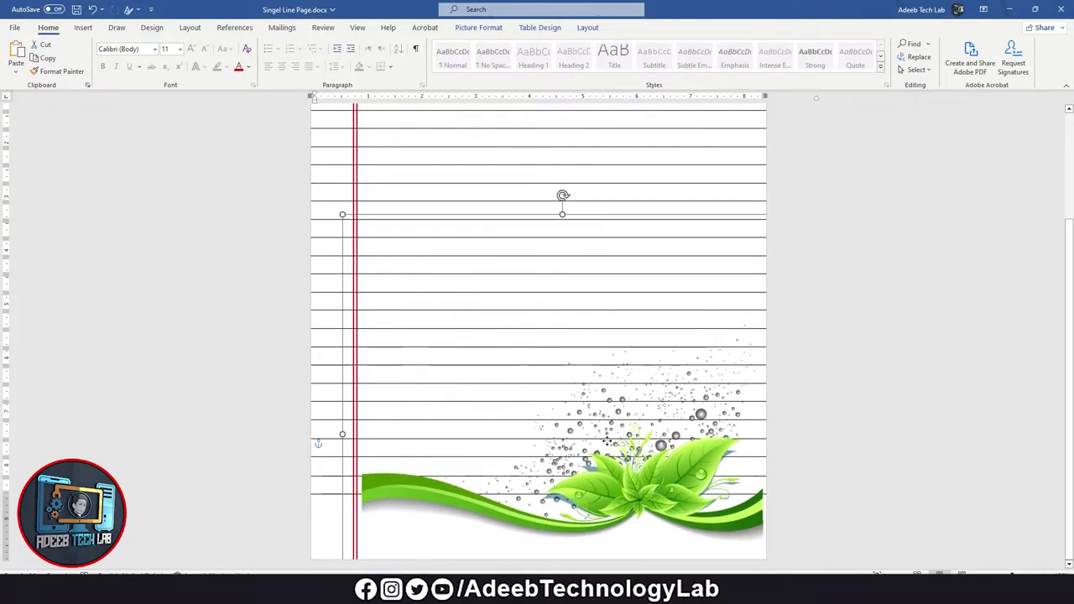
mouse_move(612, 423)
left_mouse_down()
mouse_move(629, 485)
mouse_move(663, 501)
left_mouse_up()
left_click(687, 480)
left_click(688, 464)
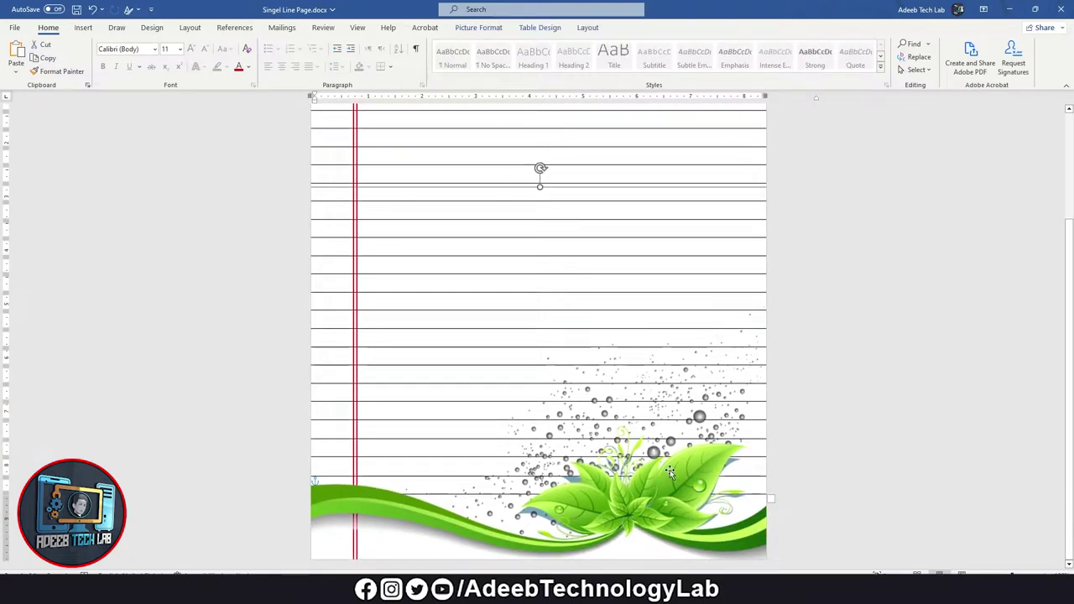
left_click(896, 295)
scroll(831, 319, "up", 5)
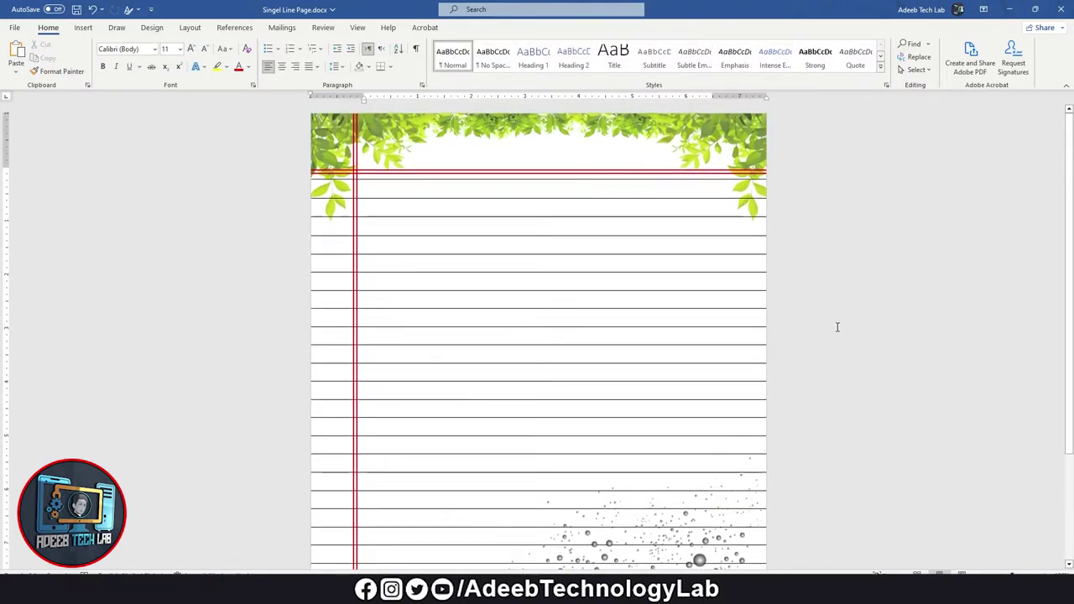
scroll(780, 288, "down", 3)
scroll(779, 287, "down", 1)
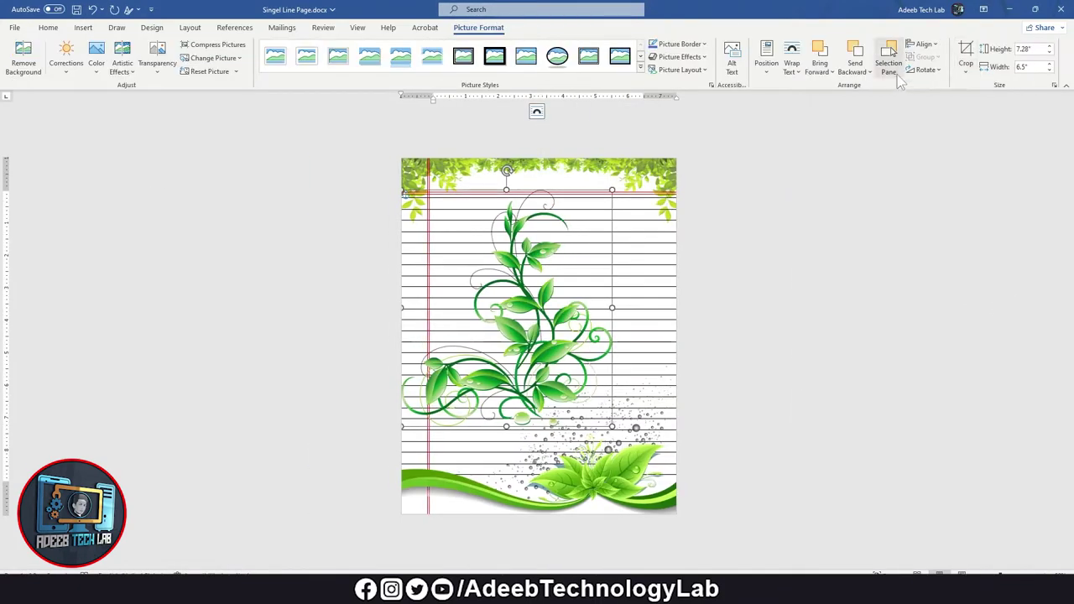
- Flip the vine picture horizontally, shrink it onto the page's left side, and delete the old top border
left_click(925, 70)
left_click(934, 117)
left_click_drag(676, 160, 547, 303)
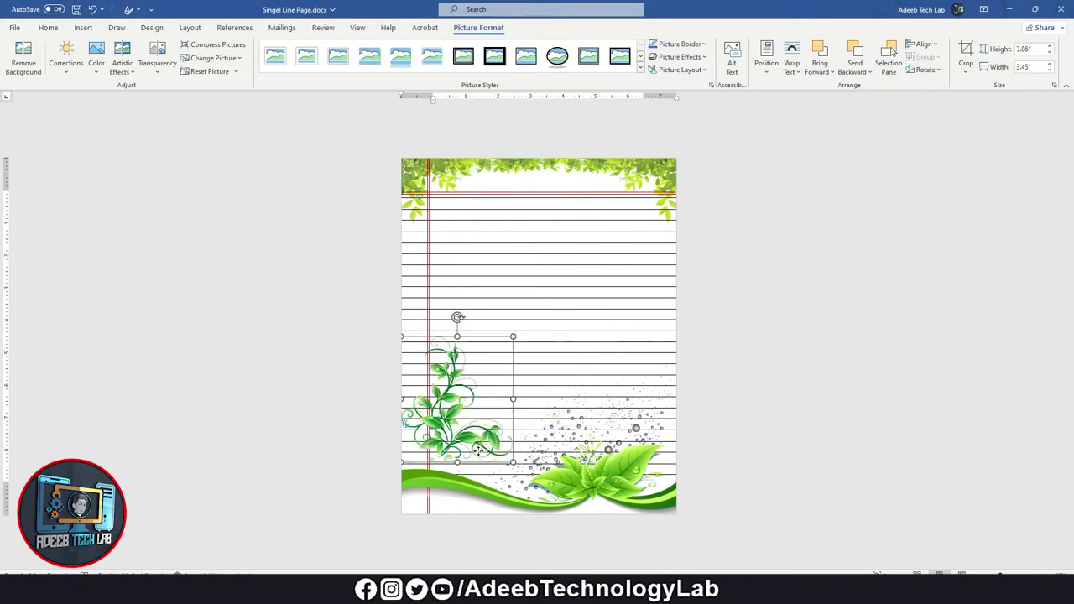
left_click_drag(474, 386, 474, 226)
left_click(926, 70)
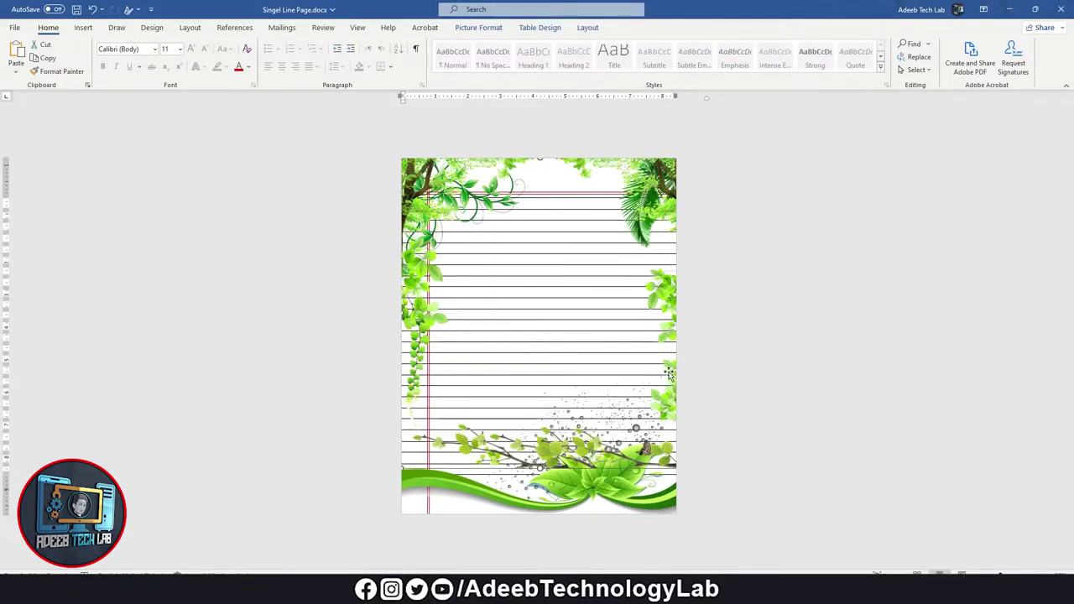
key("Delete")
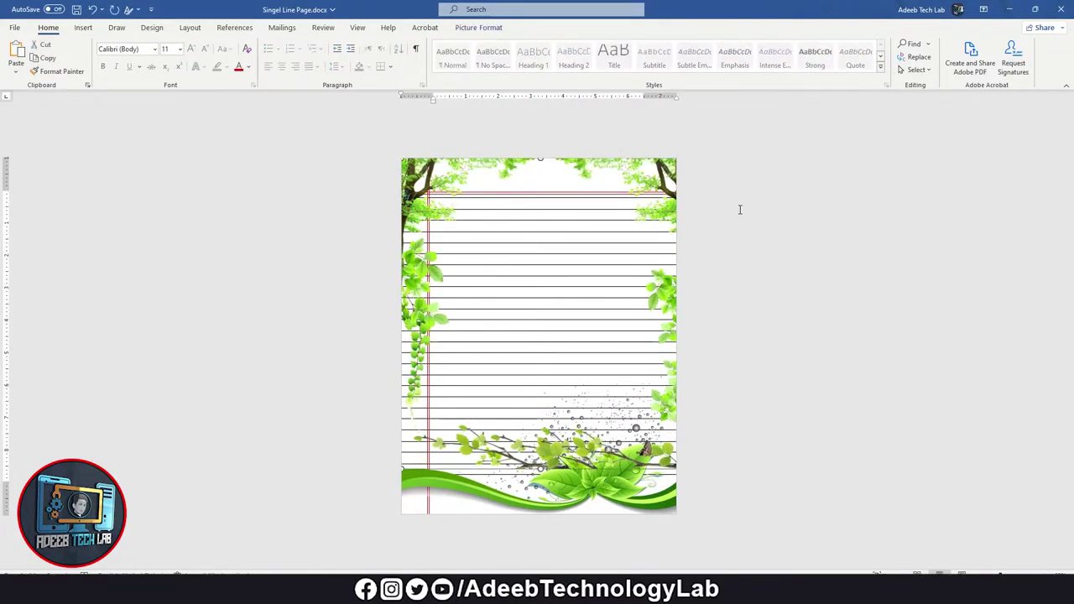
- Set the lower leaf picture's text wrapping so it lies over the lined page
left_click(436, 183)
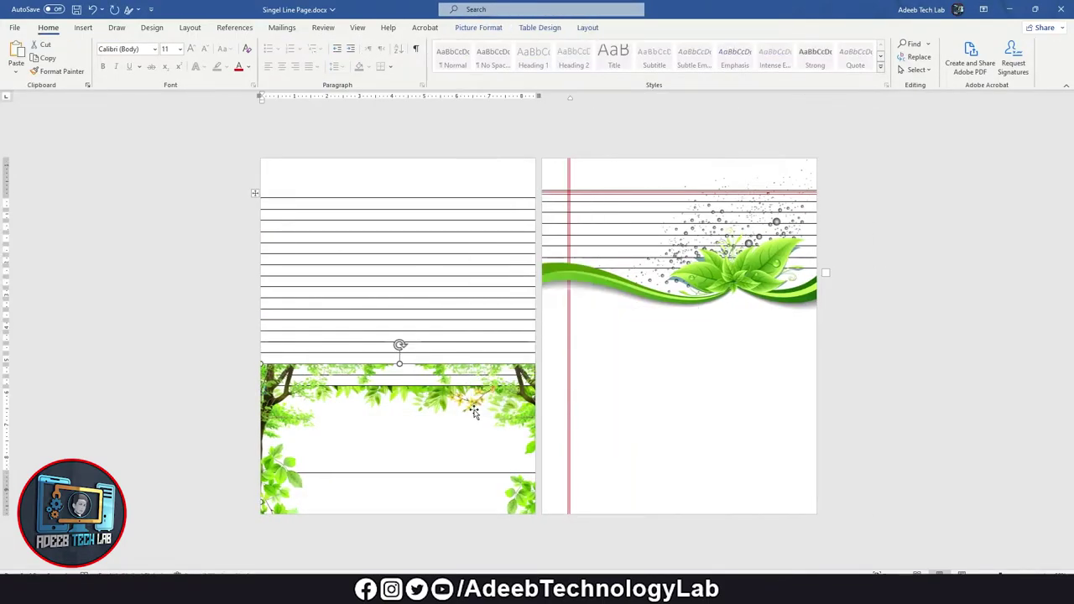
right_click(480, 185)
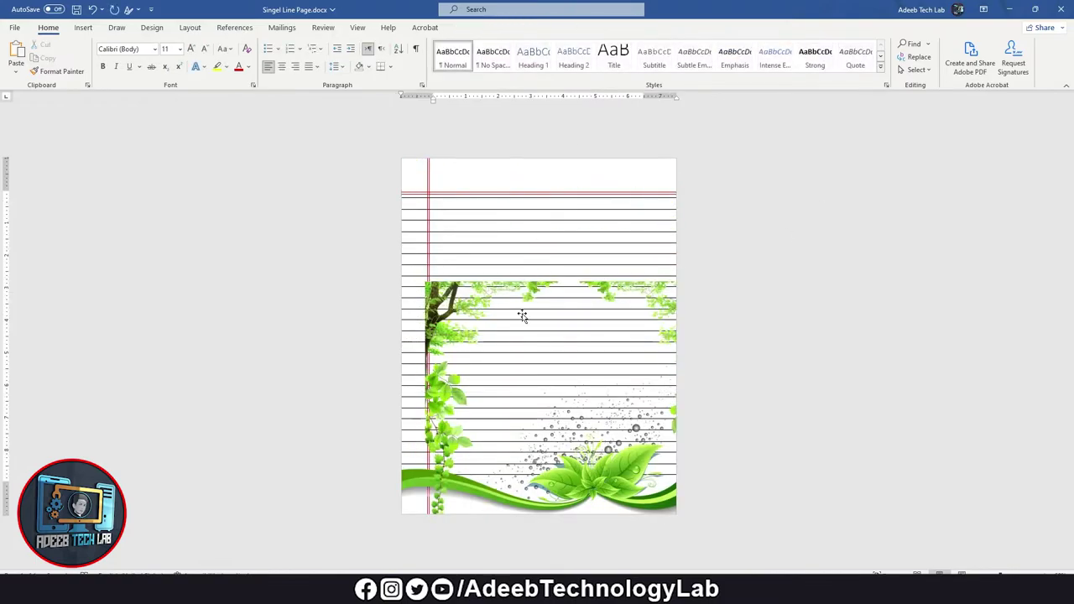
left_click(755, 271)
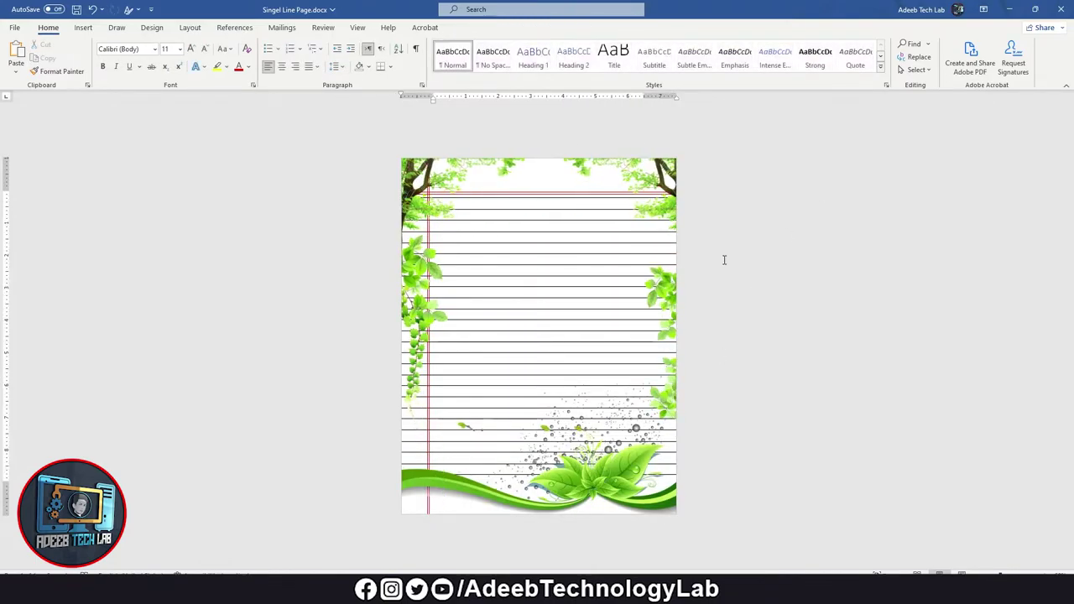
- Try Remove Background on the leafy frame picture, then discard it to restore the picture
left_click(467, 427)
left_click(966, 67)
mouse_move(997, 103)
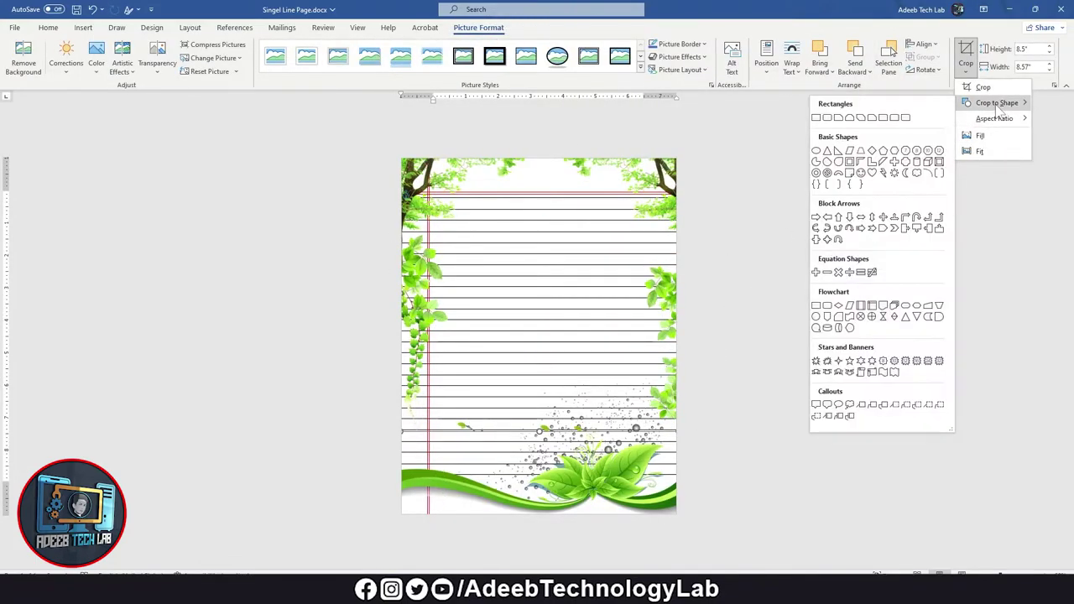
left_click(22, 59)
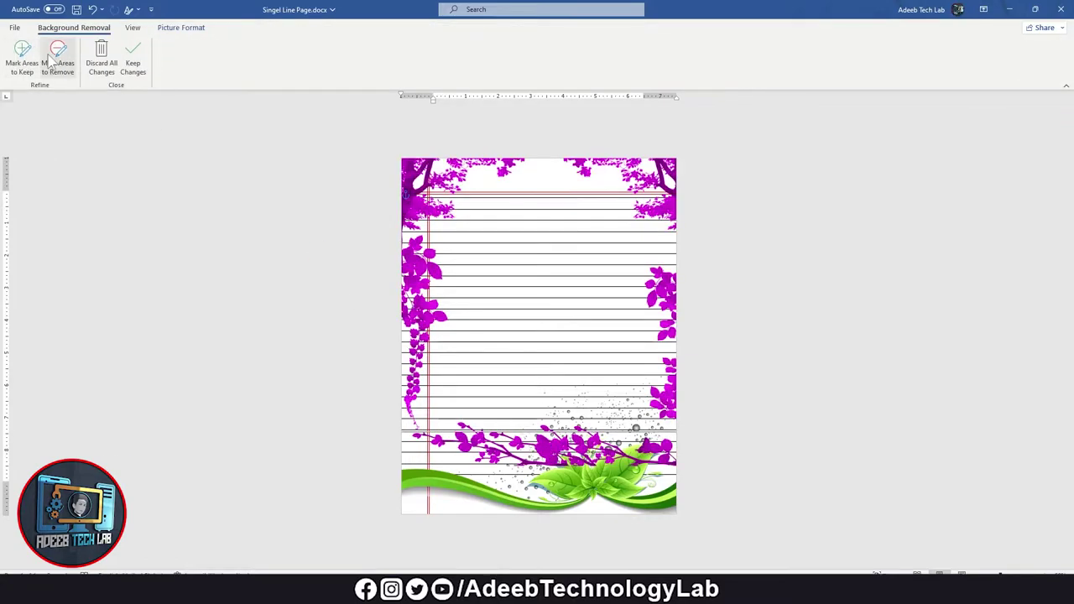
key("Escape")
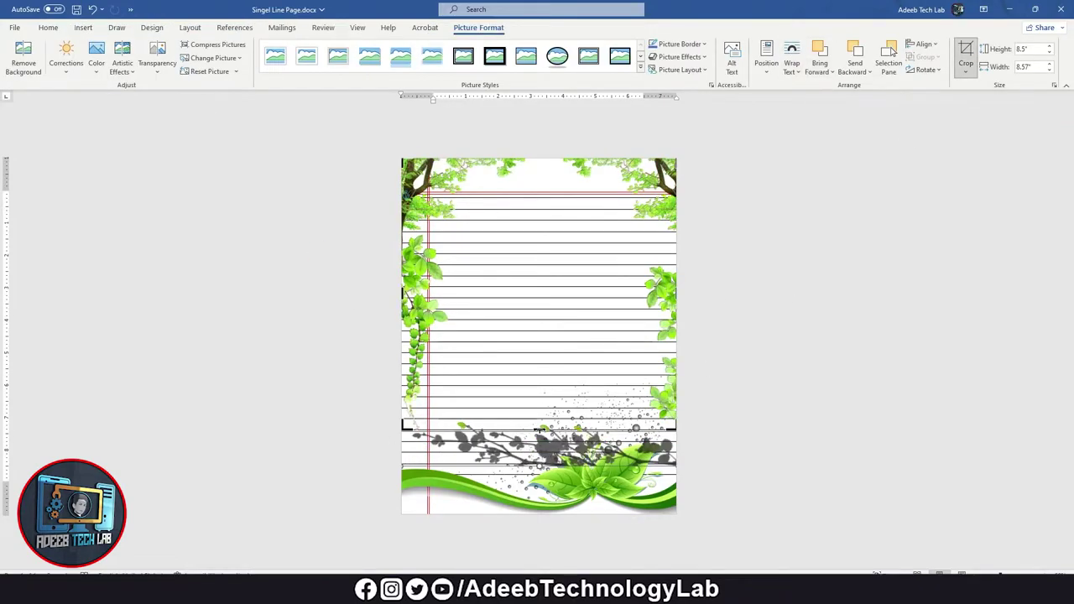
left_click(719, 388)
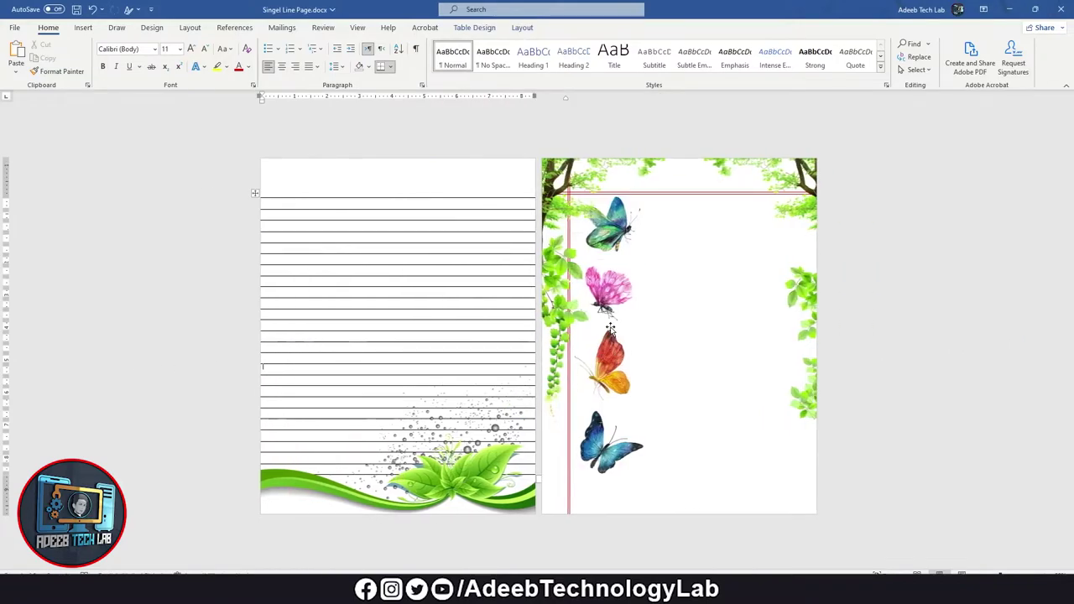
- Set the butterfly strip picture's wrapping to Behind Text
left_click(611, 316)
left_click(590, 433)
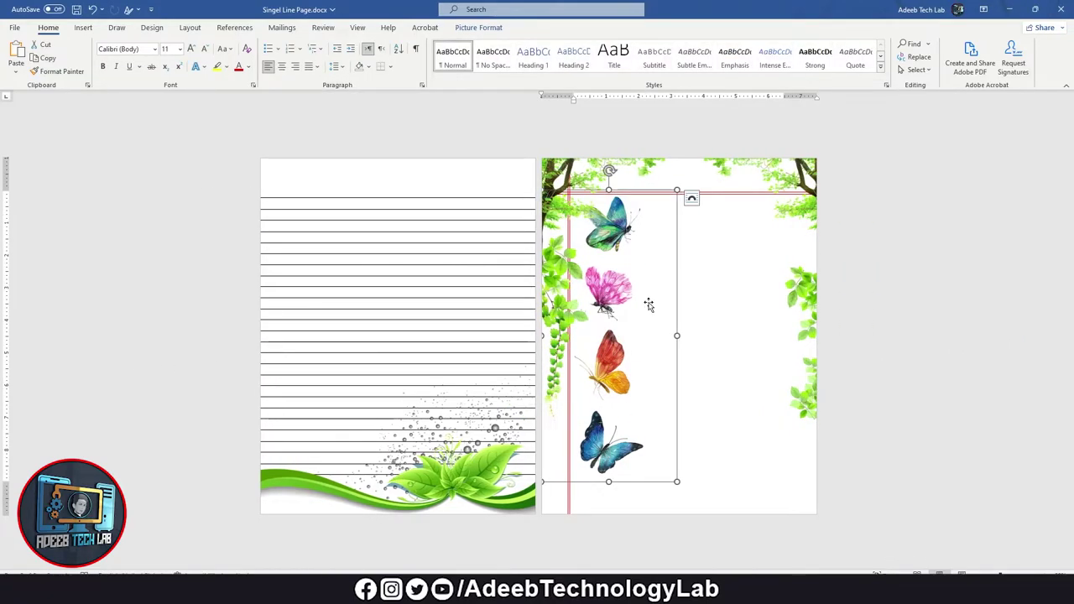
left_click(691, 203)
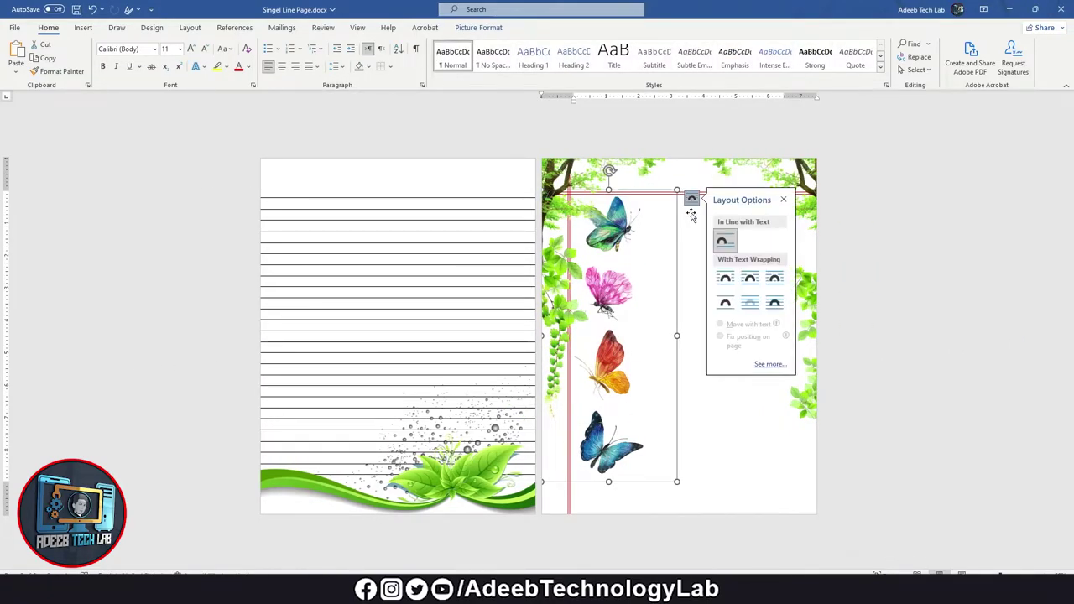
left_click(776, 303)
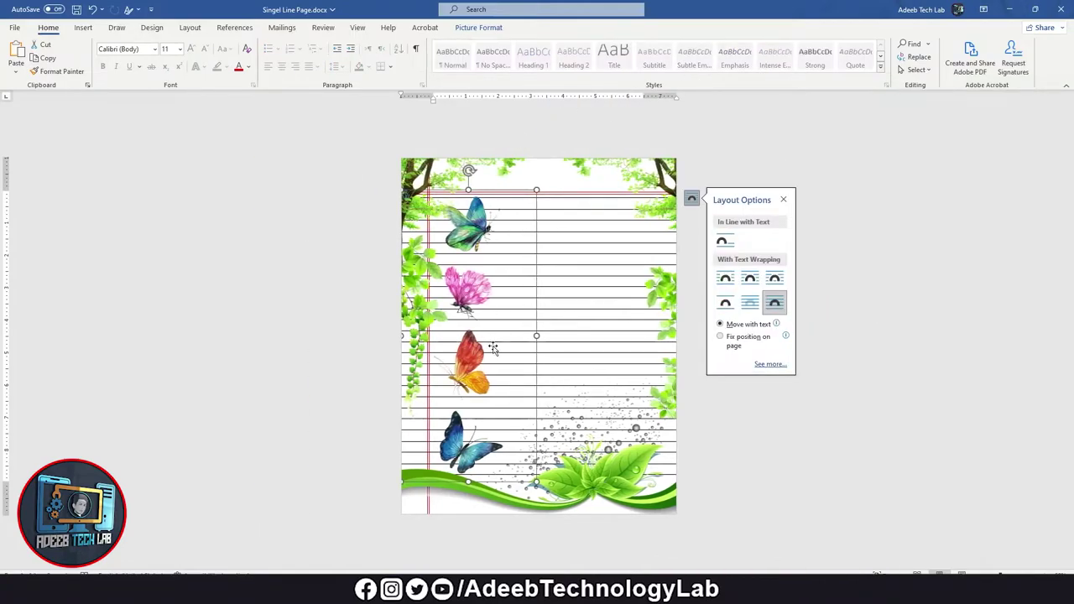
- Crop the butterfly strip down to just the top butterfly
left_click(480, 30)
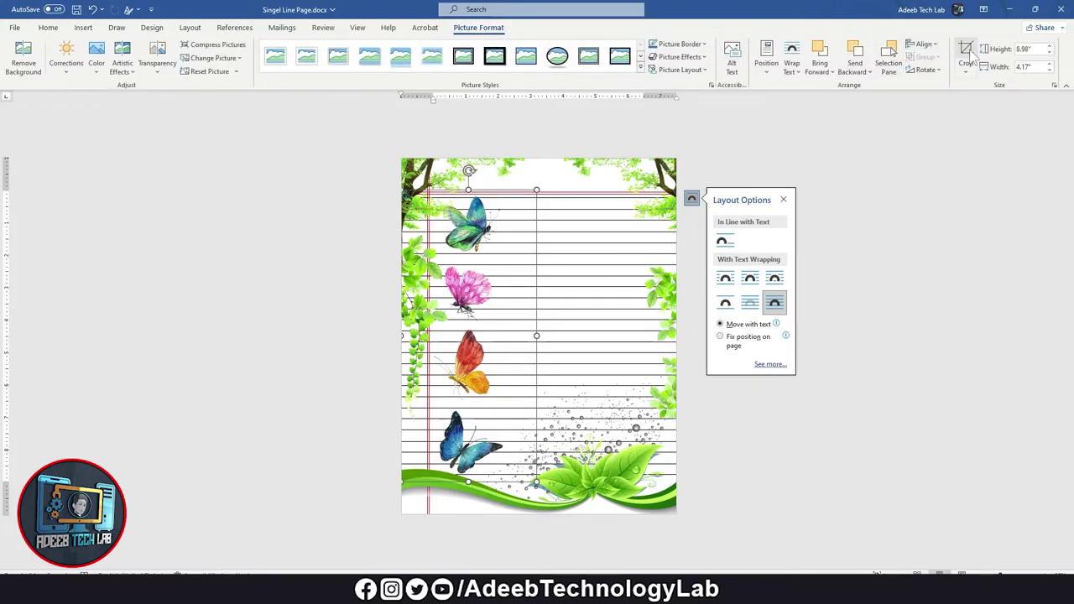
left_click(967, 52)
mouse_move(468, 191)
left_mouse_down()
mouse_move(467, 204)
mouse_move(476, 193)
left_mouse_up()
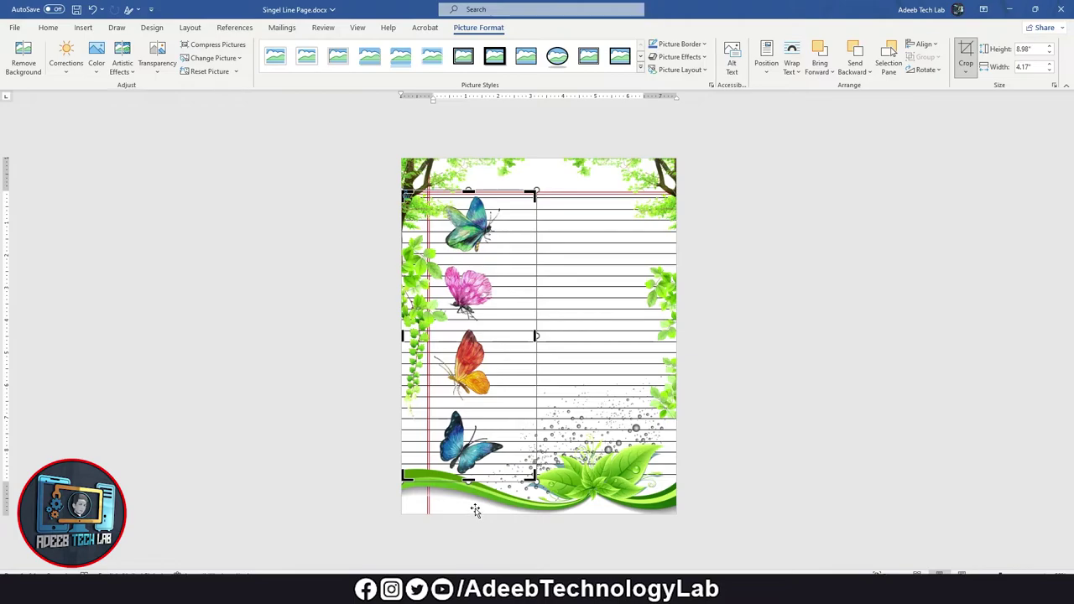
left_click_drag(468, 480, 464, 267)
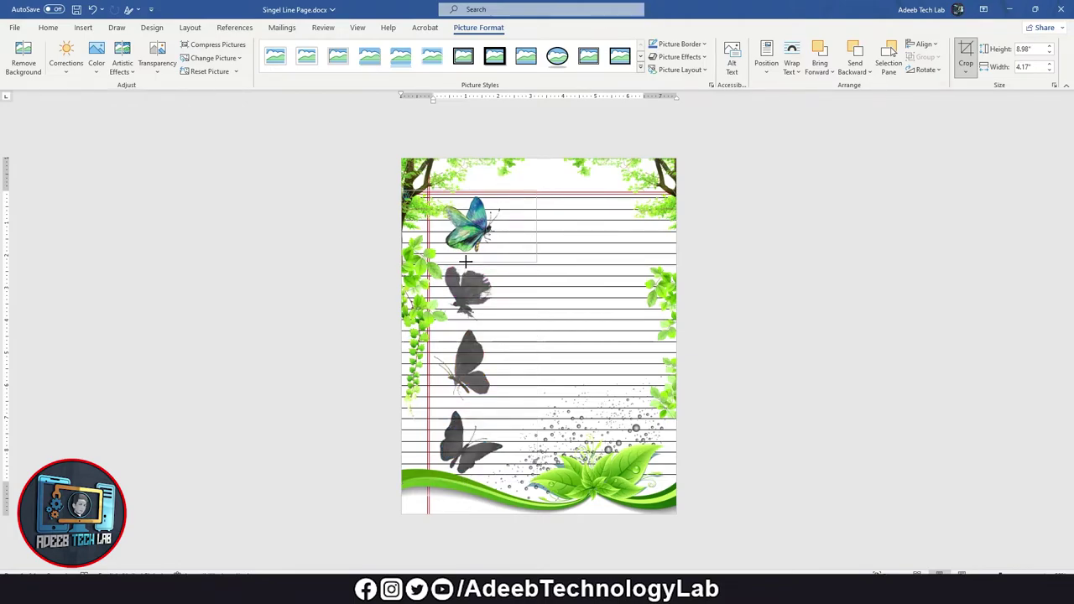
left_click(640, 282)
- Move the butterfly down the page and flip it horizontally
mouse_move(474, 235)
left_mouse_down()
mouse_move(530, 417)
mouse_move(486, 474)
left_mouse_up()
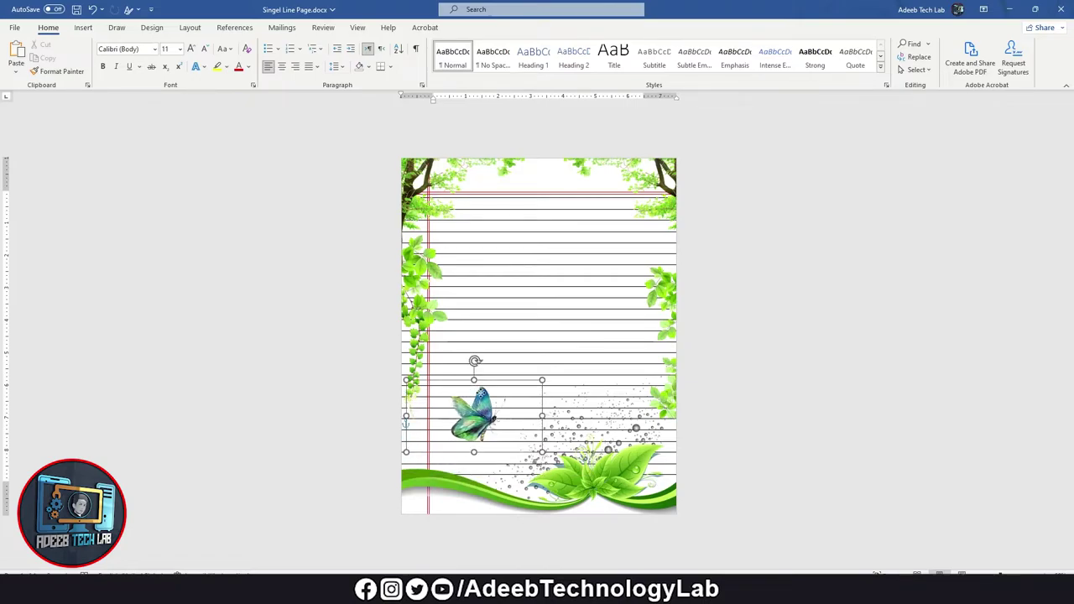
left_click_drag(474, 415, 474, 386)
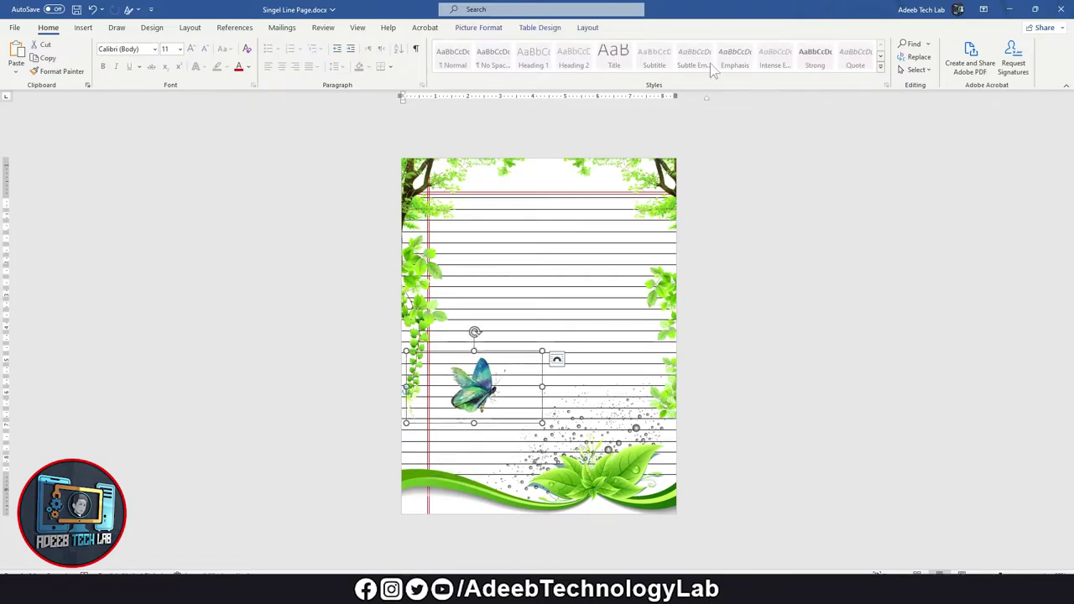
left_click(480, 30)
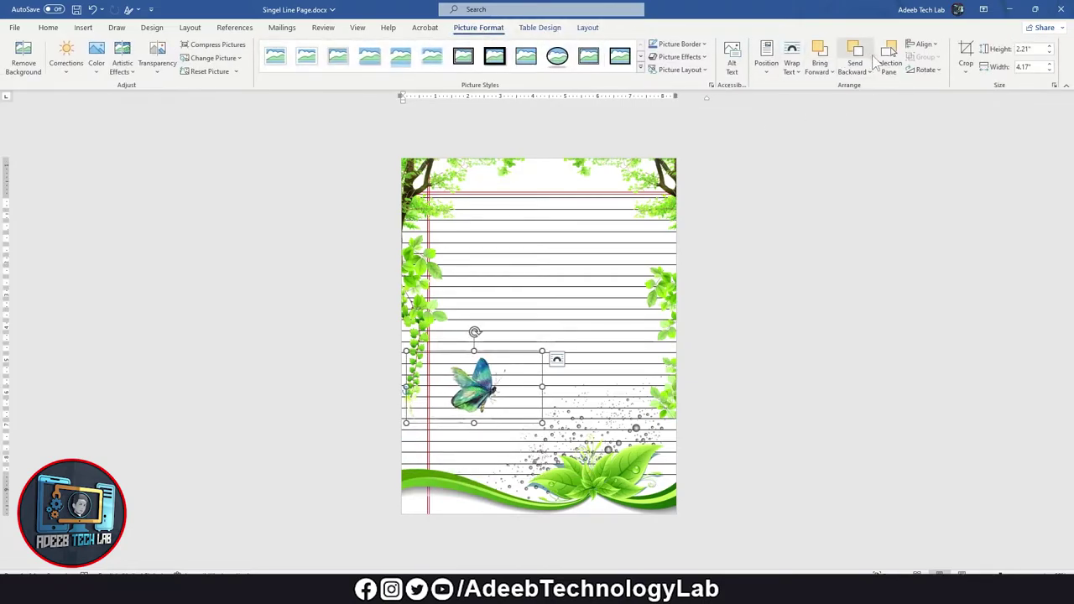
left_click(927, 70)
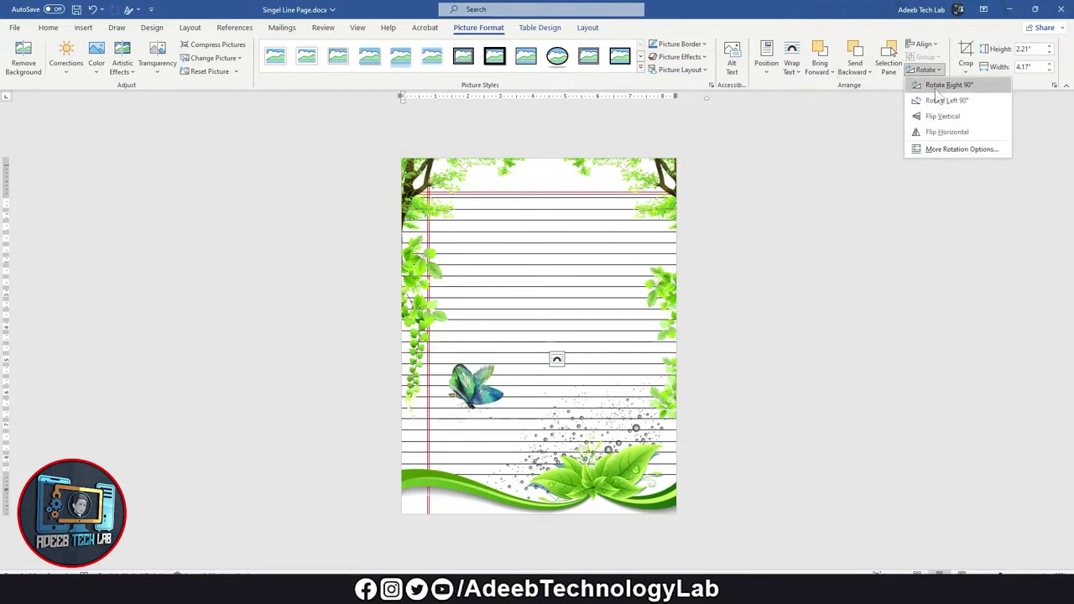
left_click(935, 134)
- Tilt the butterfly clockwise onto the green leaves above the swoosh and flip it back horizontally
mouse_move(485, 406)
left_mouse_down()
mouse_move(461, 414)
mouse_move(497, 216)
mouse_move(480, 457)
left_mouse_up()
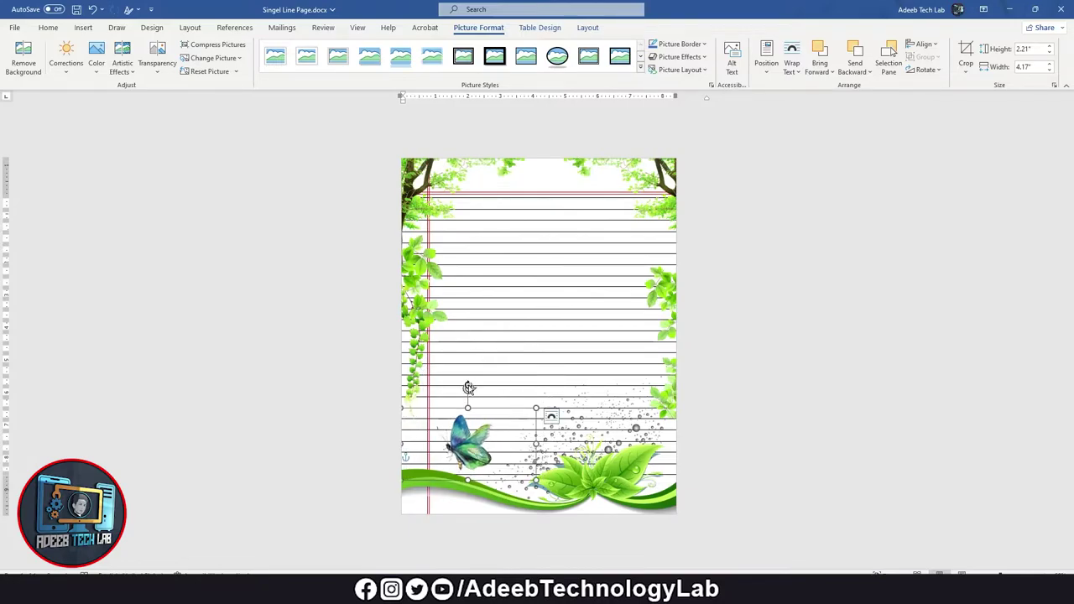
mouse_move(469, 388)
left_mouse_down()
mouse_move(507, 402)
mouse_move(473, 414)
left_mouse_up()
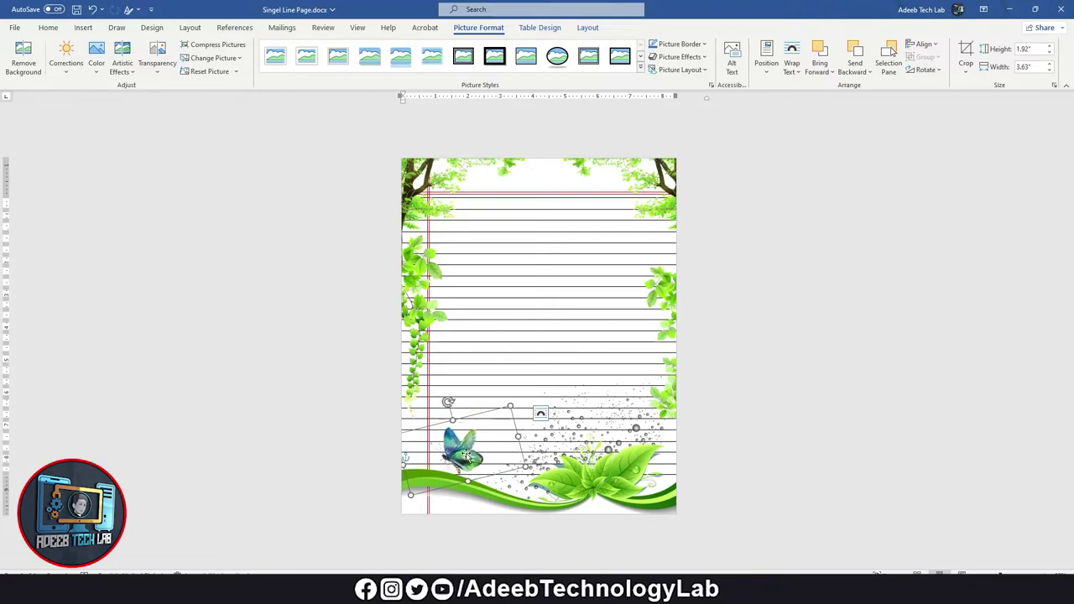
left_click_drag(467, 455, 522, 439)
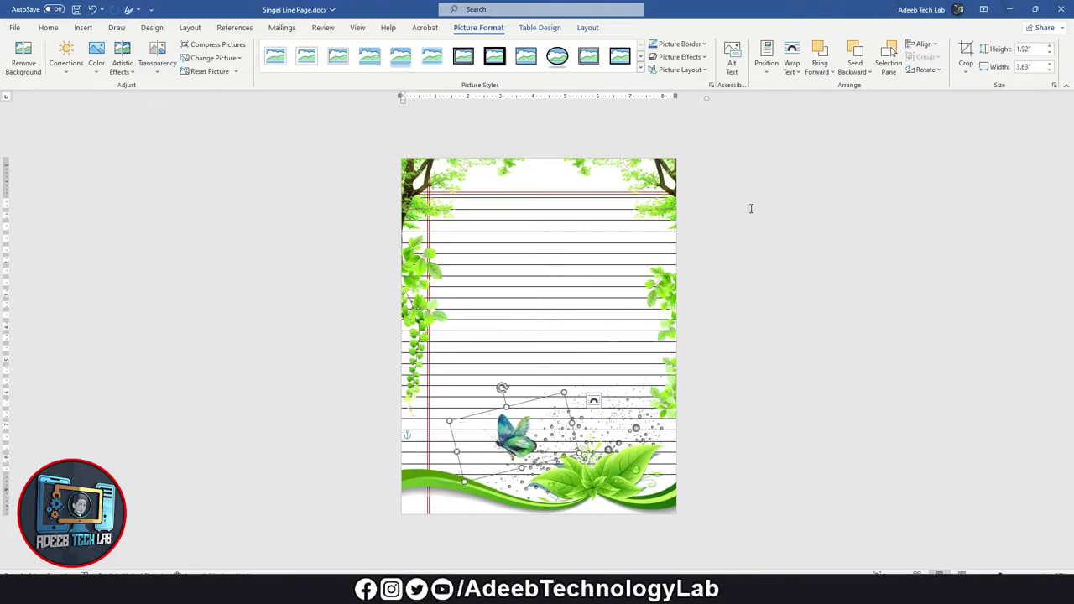
left_click(926, 70)
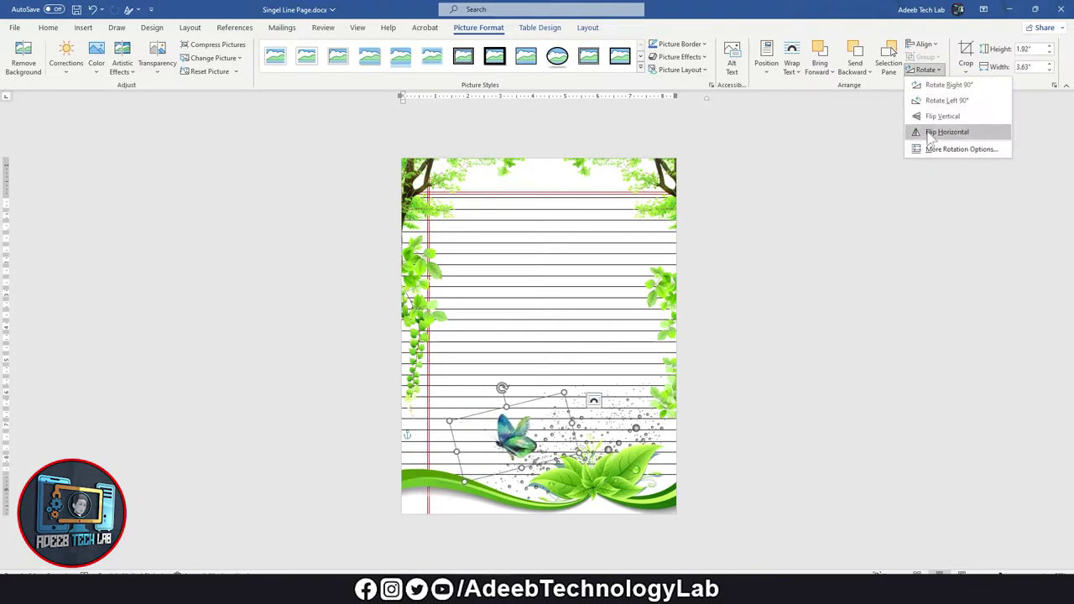
left_click(930, 133)
left_click_drag(522, 444, 547, 448)
left_click(793, 283)
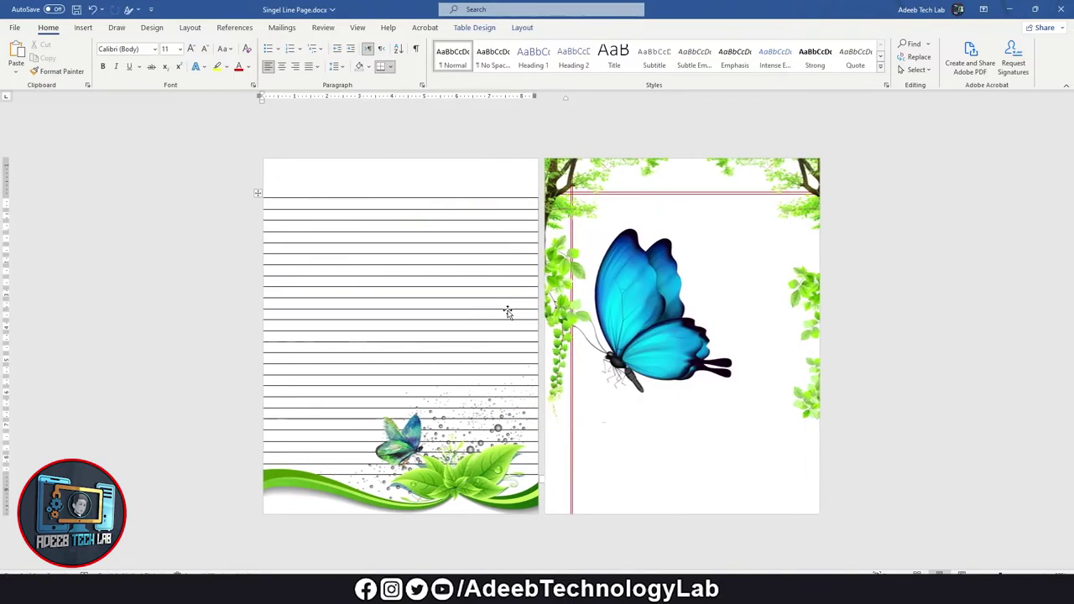
- Place the large blue butterfly on the lined page and shrink it
left_click(663, 401)
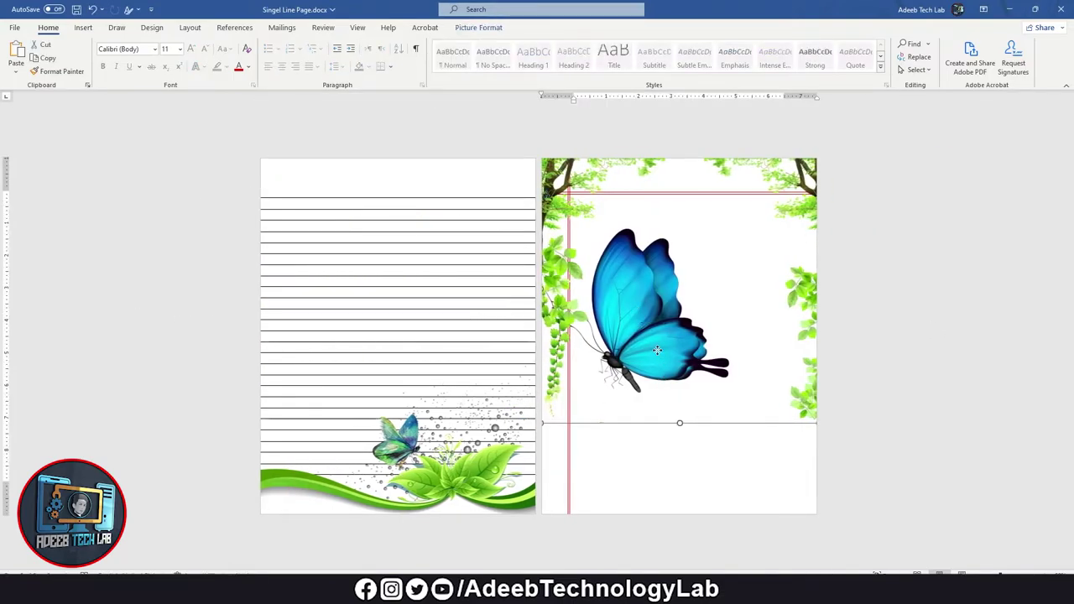
left_click_drag(657, 350, 656, 360)
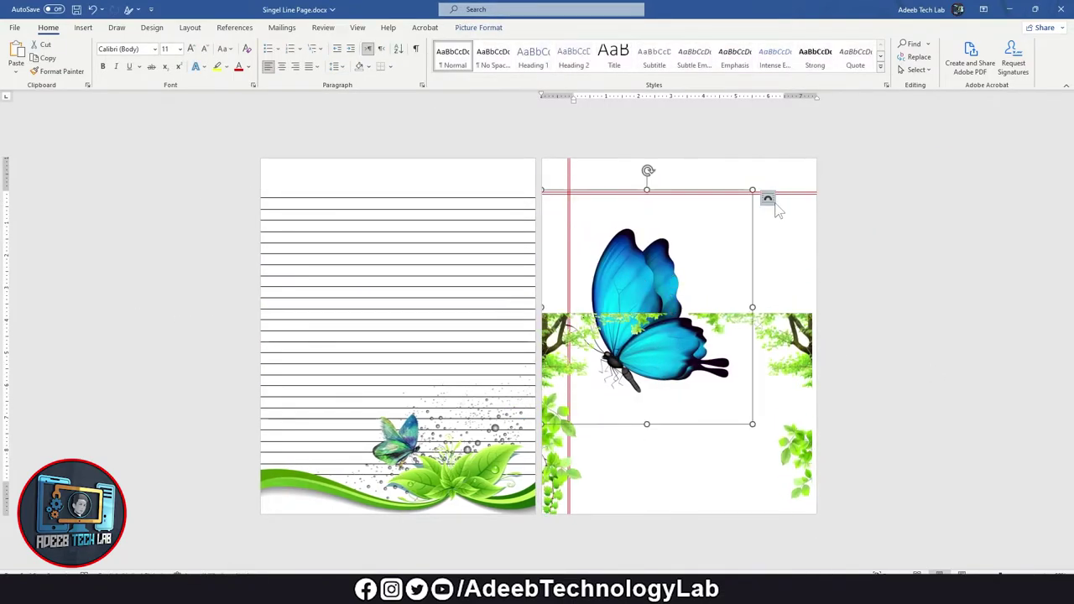
left_click(767, 201)
left_click(851, 302)
left_click(520, 302)
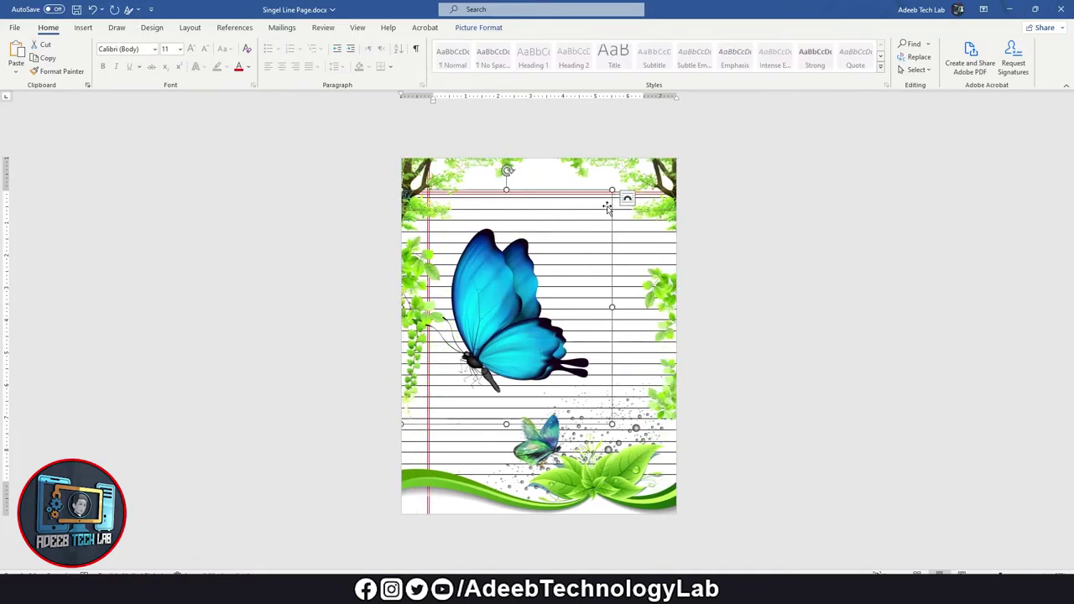
mouse_move(612, 192)
left_mouse_down()
mouse_move(424, 405)
mouse_move(457, 308)
mouse_move(505, 460)
left_mouse_up()
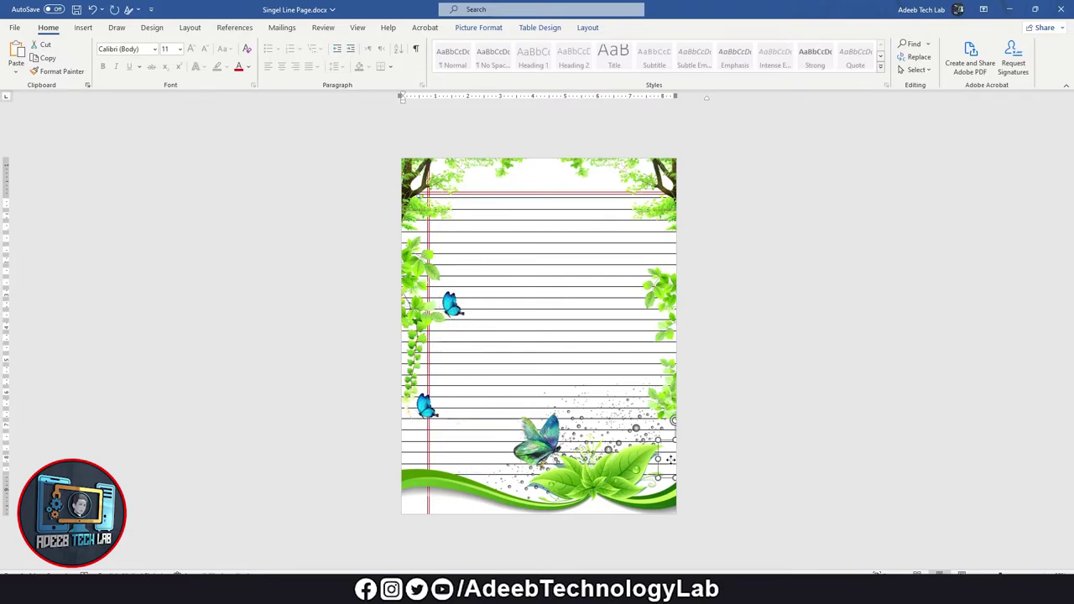
- Delete the small butterfly from the bottom-right leaves
left_click_drag(649, 454, 644, 469)
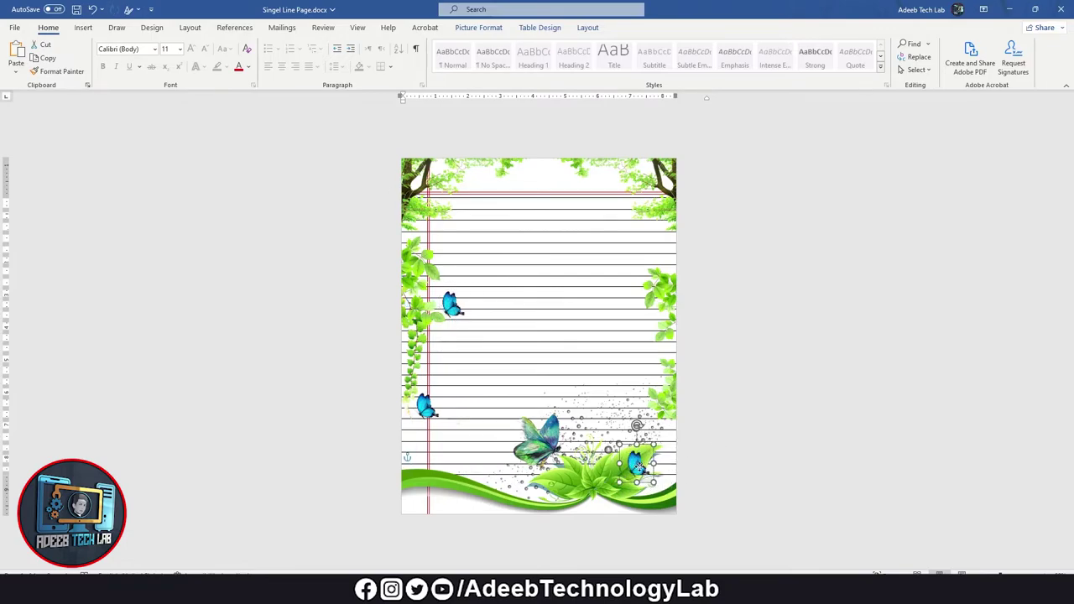
key("Delete")
scroll(764, 352, "up", 2, "ctrl")
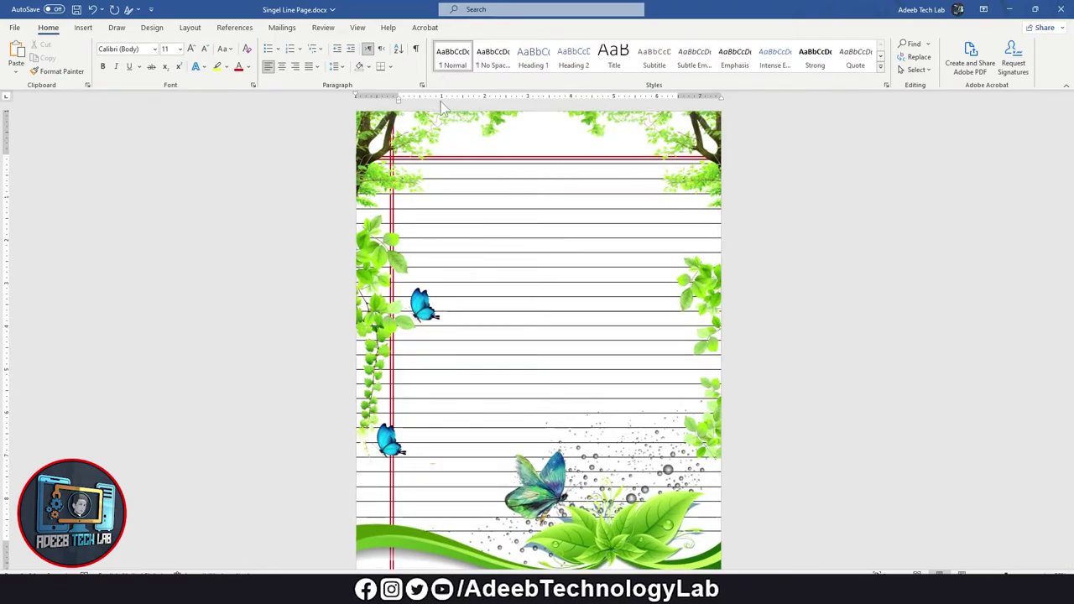
- In the Selection Pane, hide the S M T W T F S text box and select the Date/Topic box
left_click(917, 70)
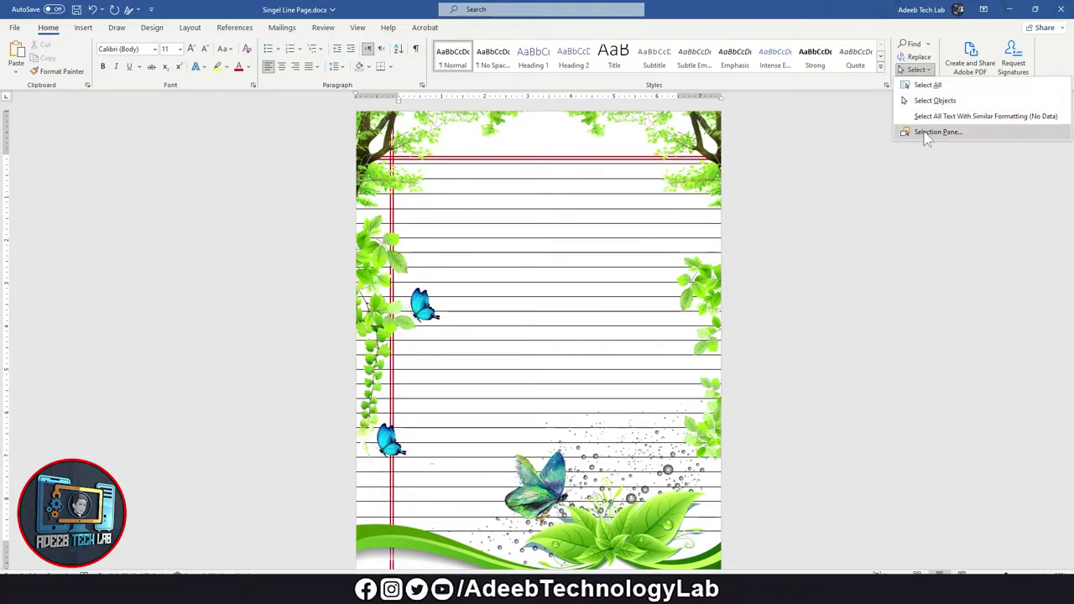
left_click(937, 132)
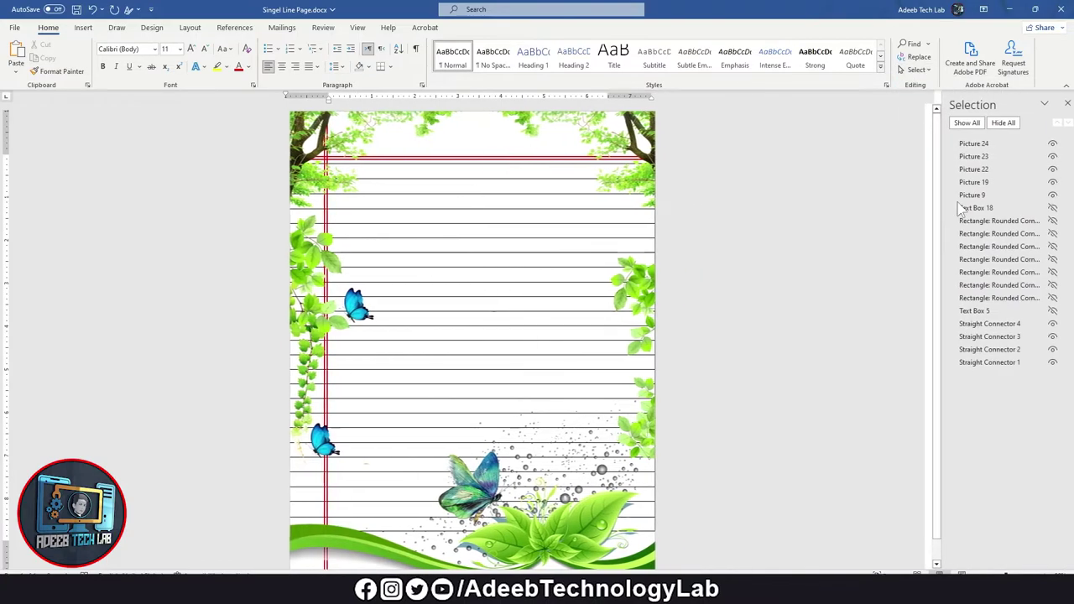
left_click(1045, 209)
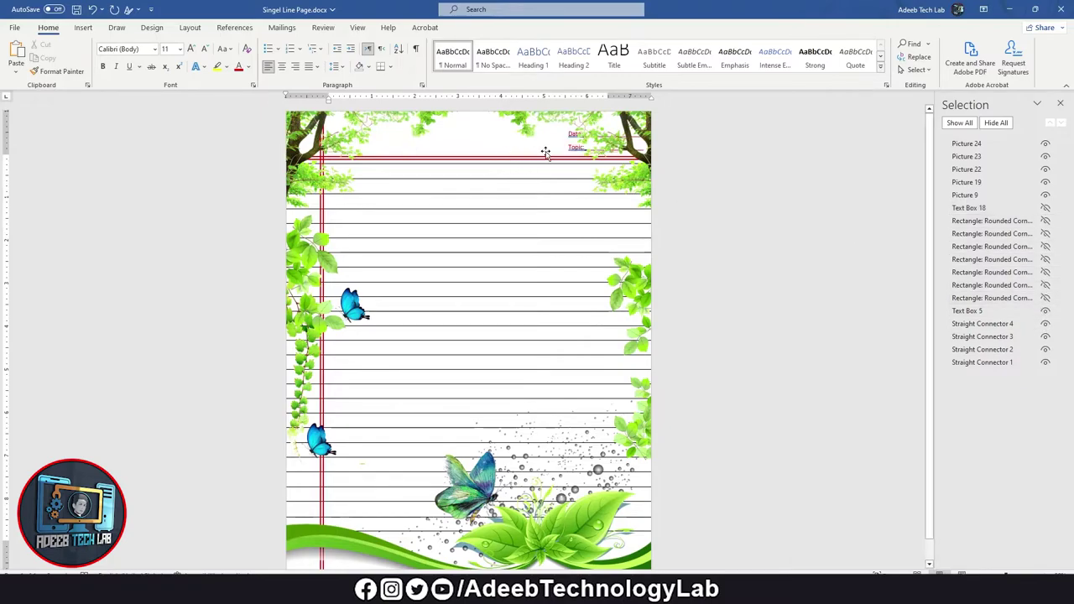
left_click(568, 151)
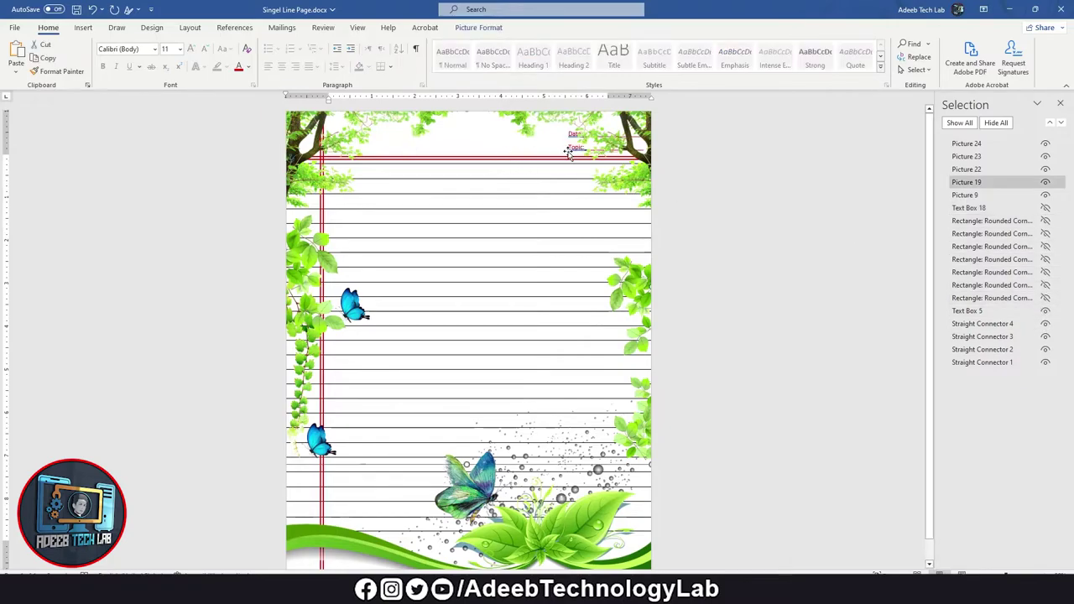
left_click(1022, 311)
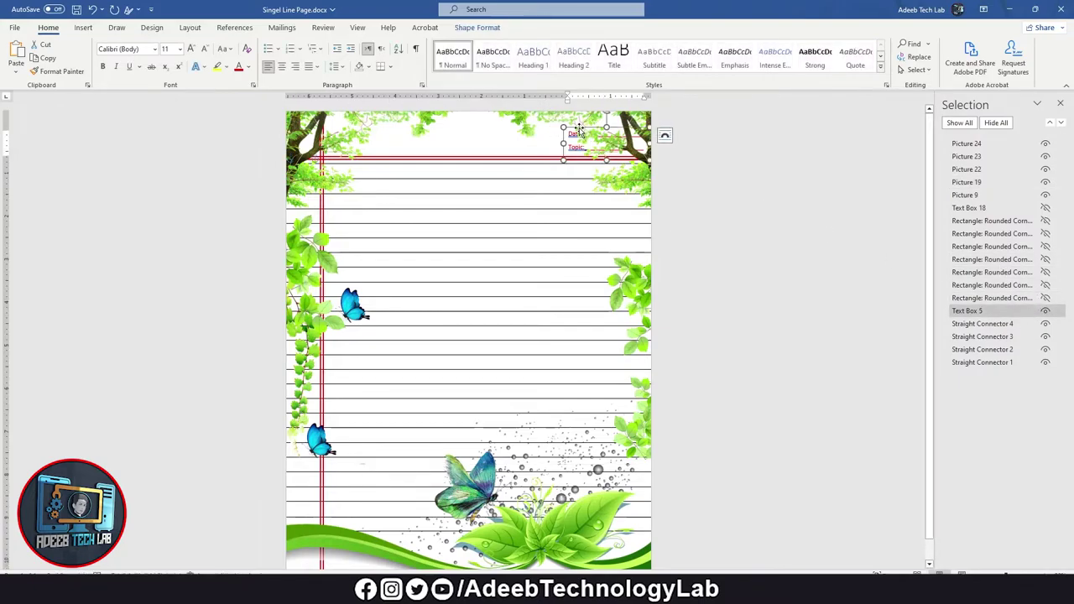
- Centre the Date/Topic box at the top and bring it to front
left_click_drag(579, 128, 450, 134)
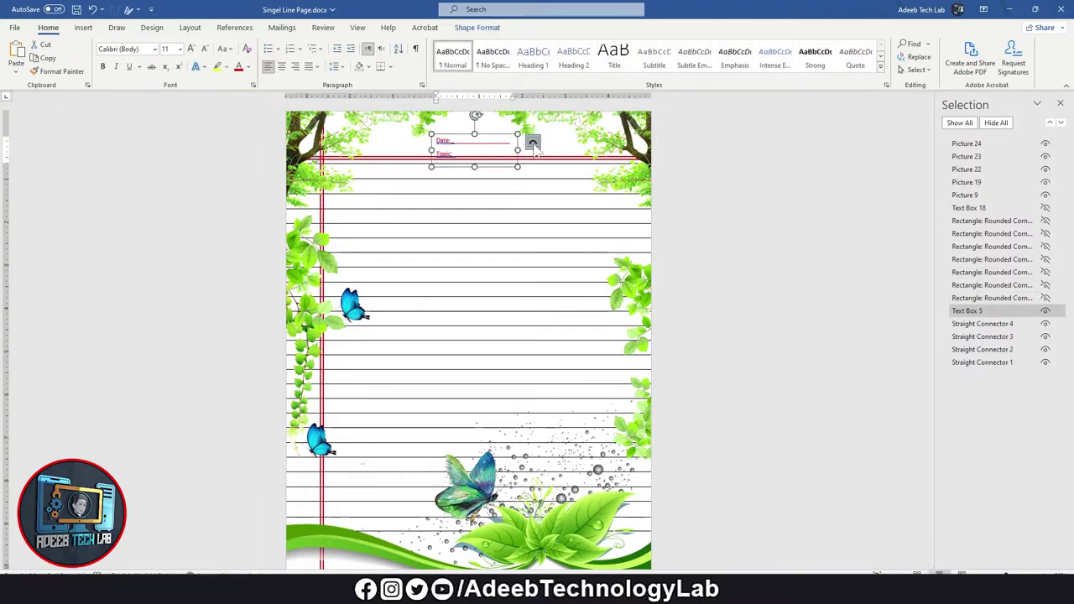
left_click(532, 144)
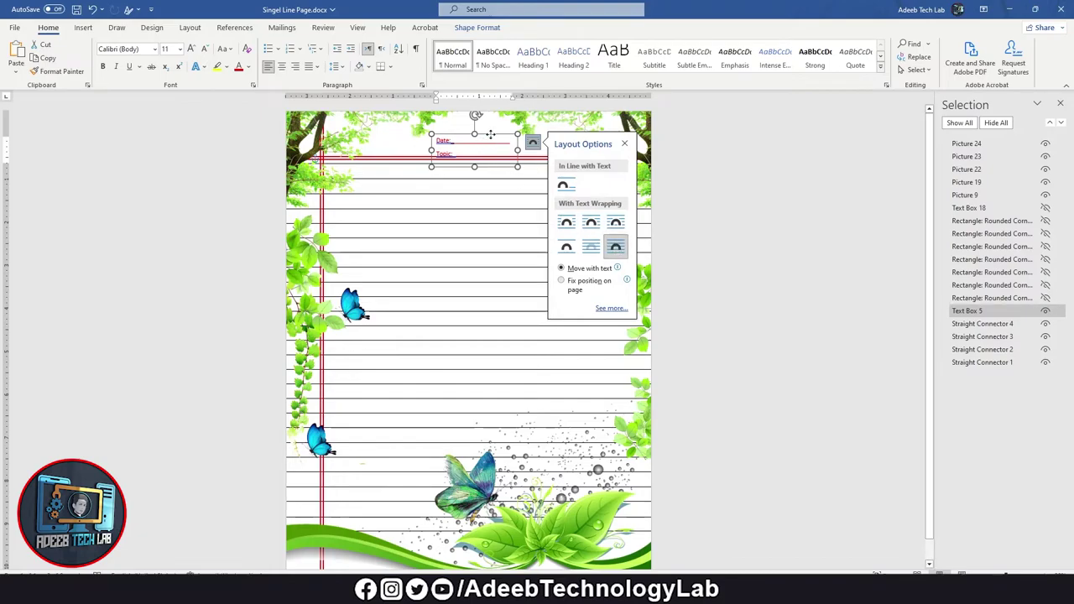
right_click(491, 135)
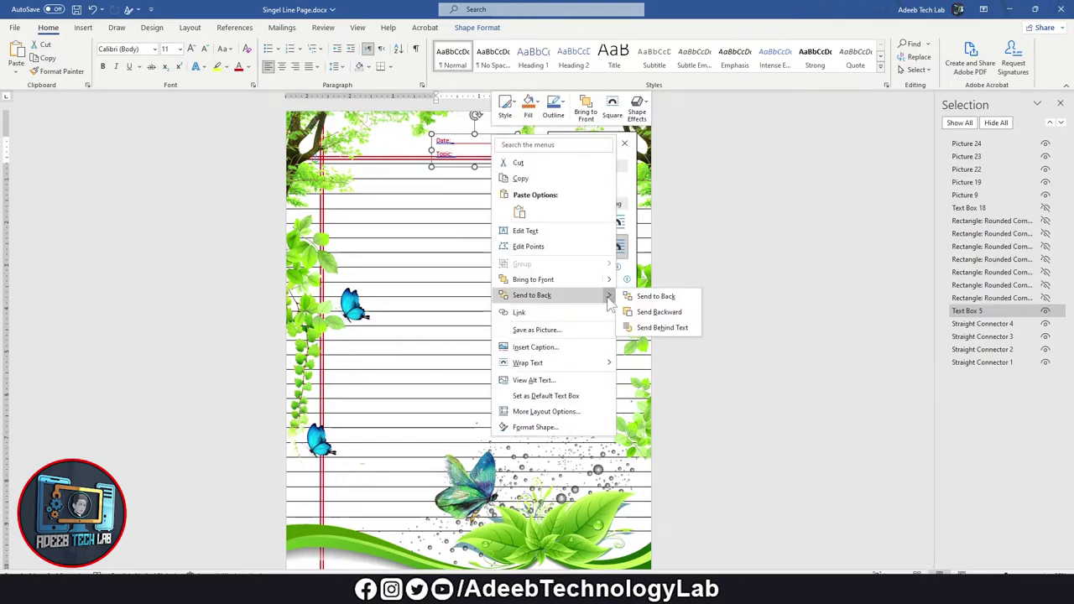
mouse_move(620, 288)
left_click(654, 281)
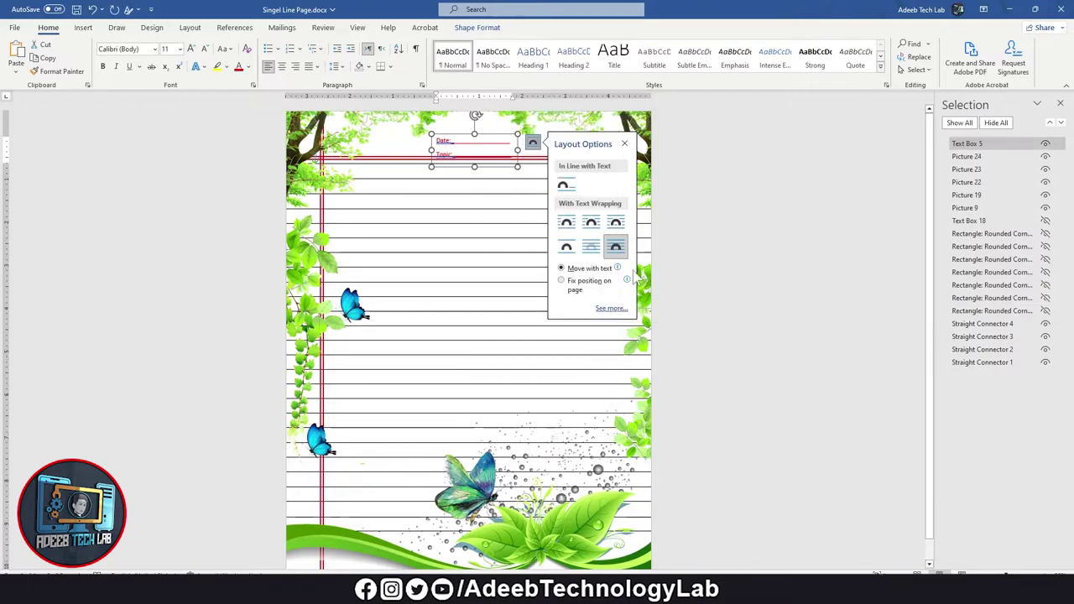
left_click_drag(491, 135, 440, 134)
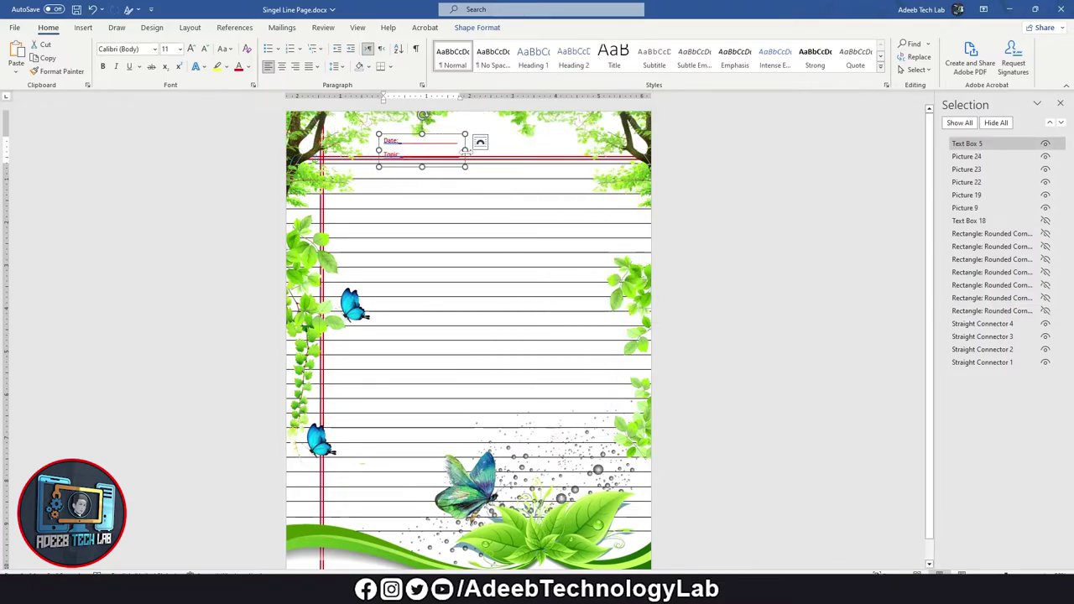
- Widen the Date/Topic box to the right and enlarge its text to 13 pt
left_click_drag(465, 150, 584, 147)
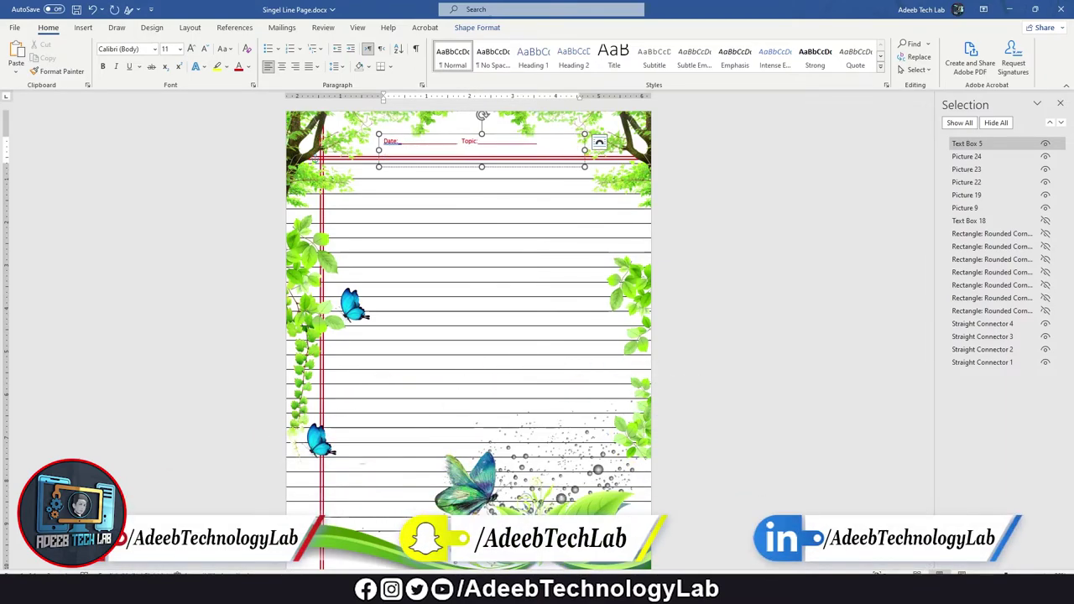
key("ctrl+a")
key("ctrl+bracketright")
key("ctrl+bracketright")
left_click_drag(537, 132, 533, 139)
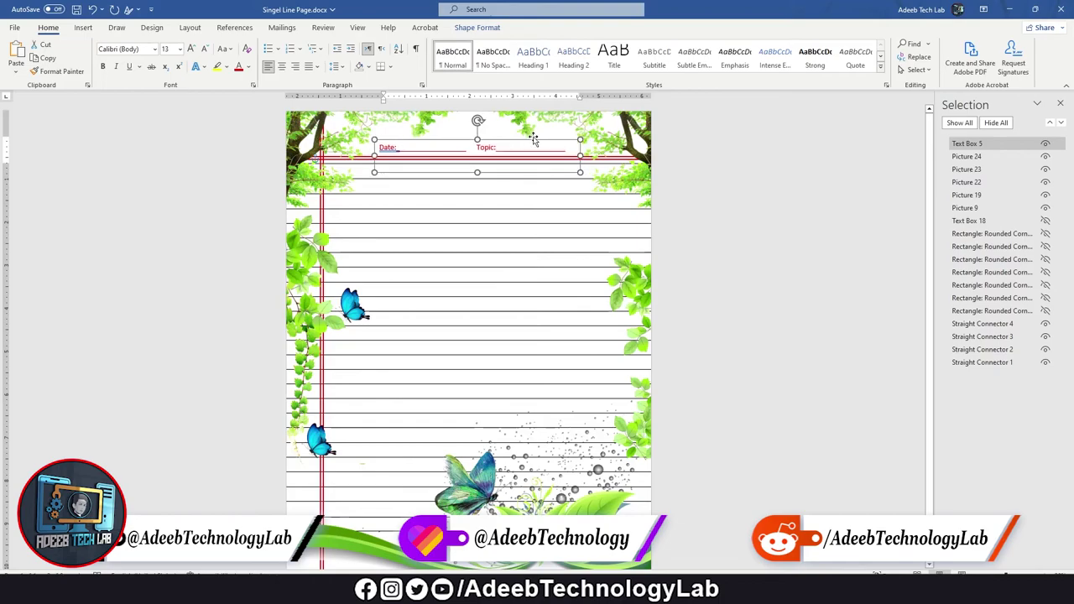
key("ctrl+z")
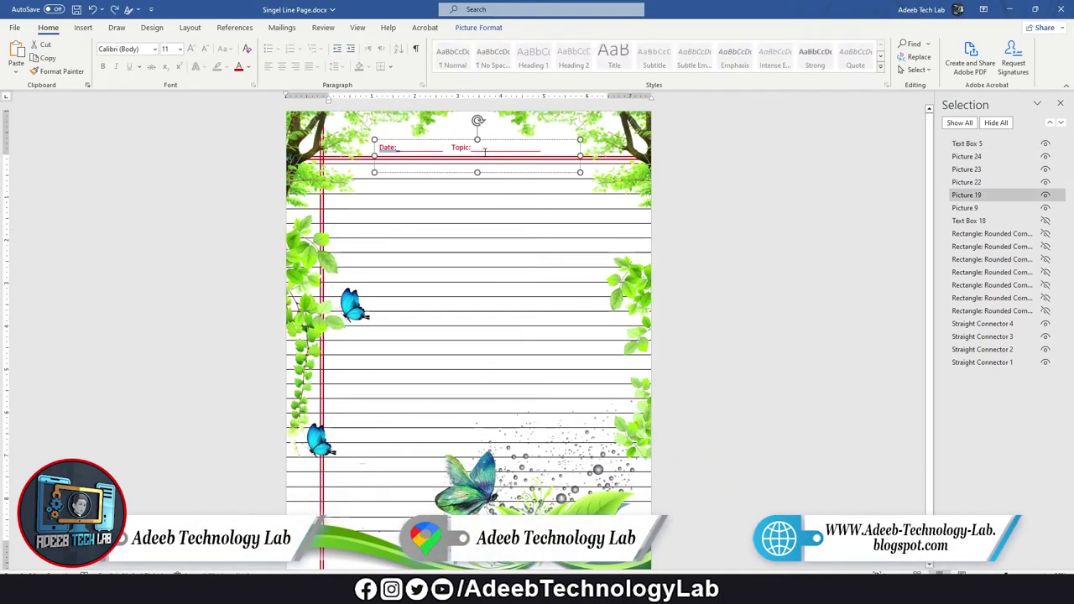
left_click(760, 199)
scroll(713, 252, "down", 2)
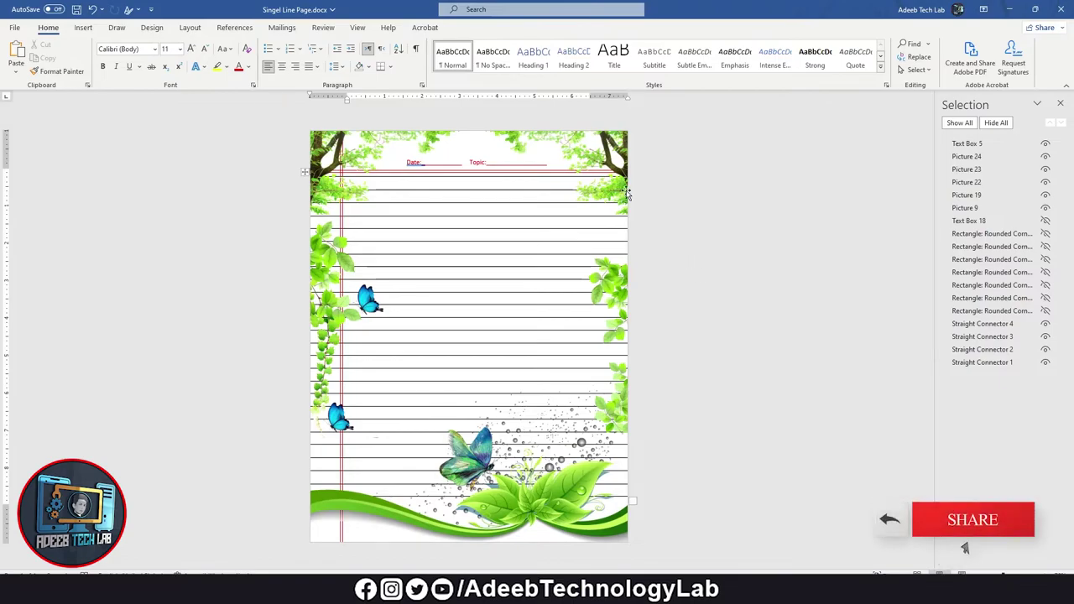
- Set the page-sized leaf frame picture to Behind Text and close the Selection pane
left_click(601, 141)
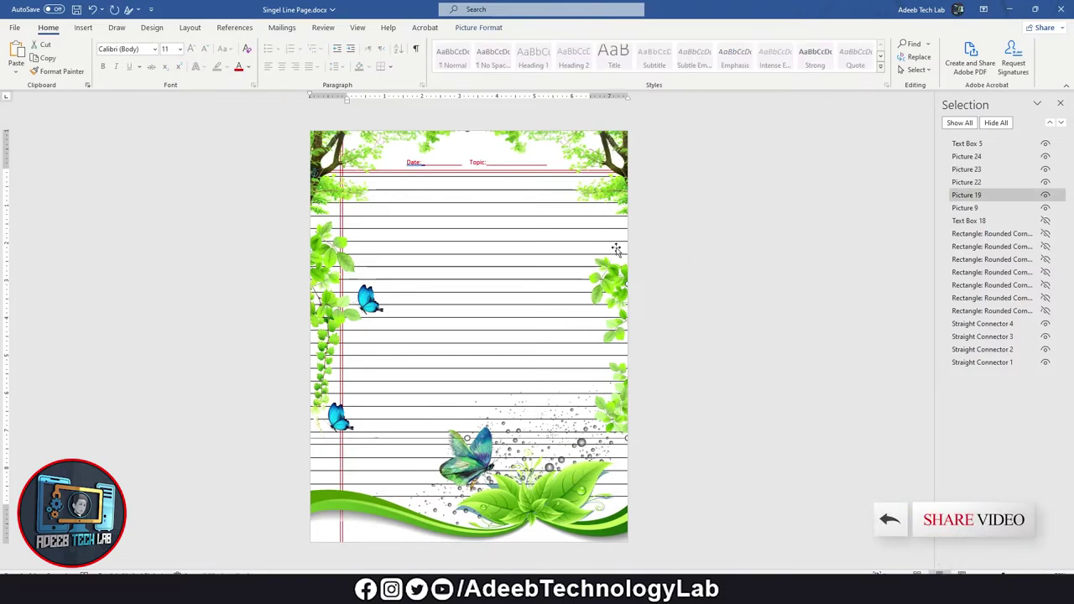
right_click(612, 148)
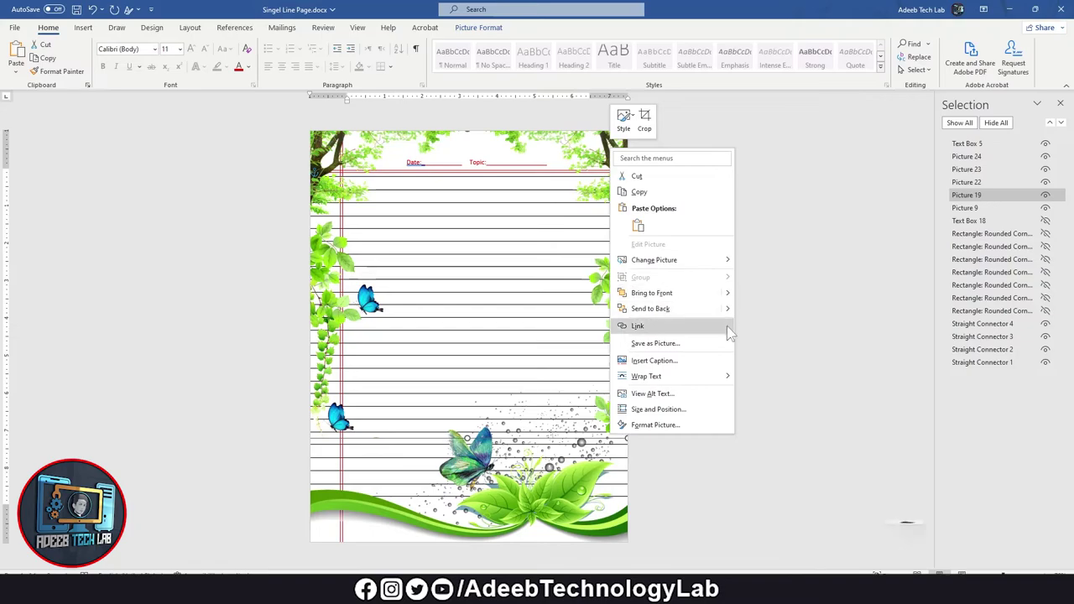
mouse_move(724, 377)
left_click(770, 474)
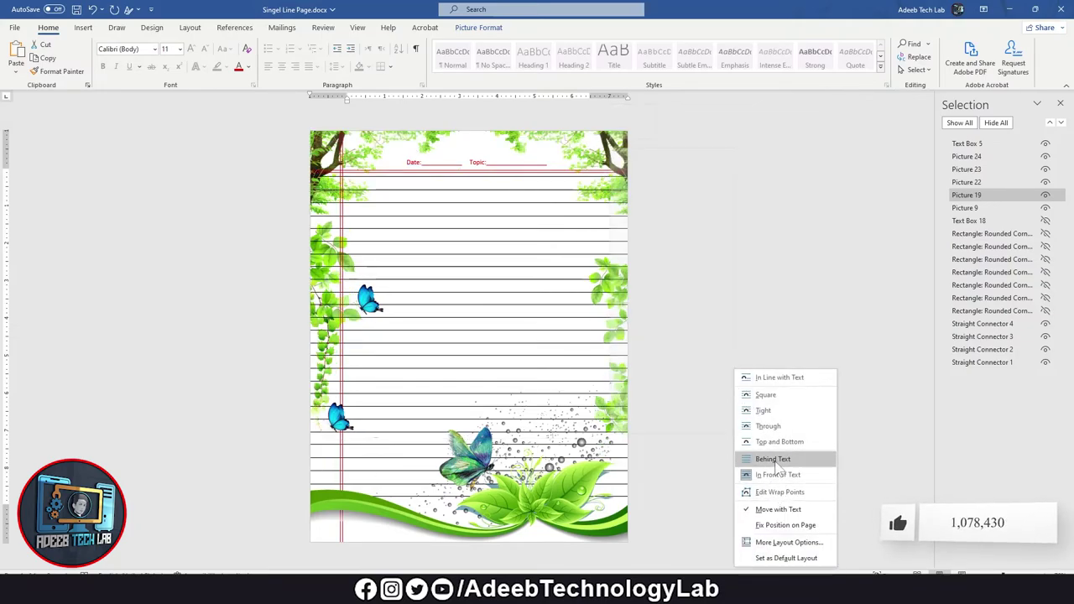
left_click(775, 461)
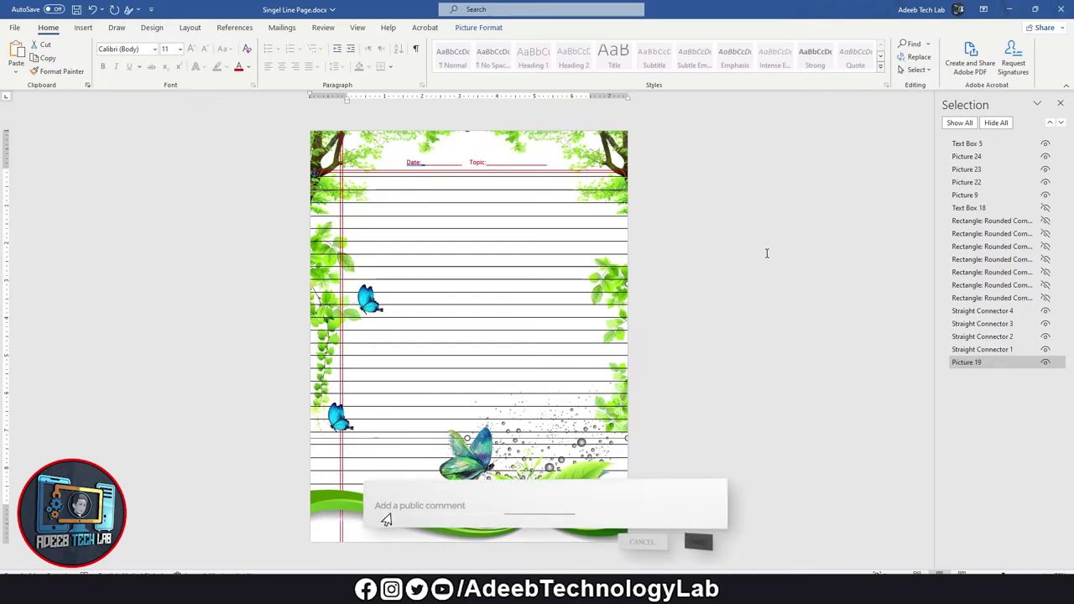
left_click(751, 204)
left_click(1060, 105)
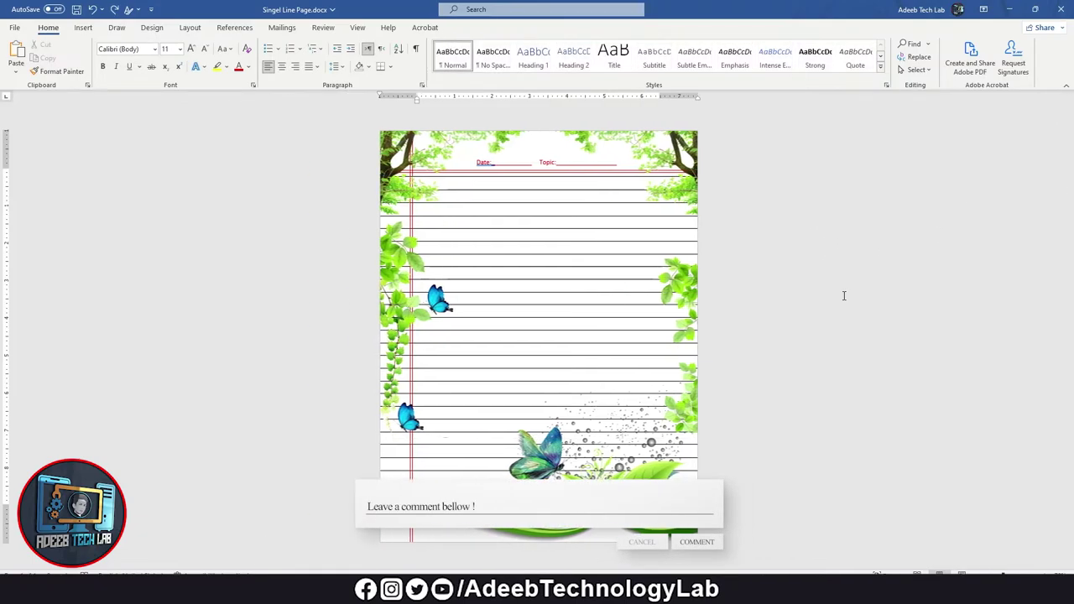